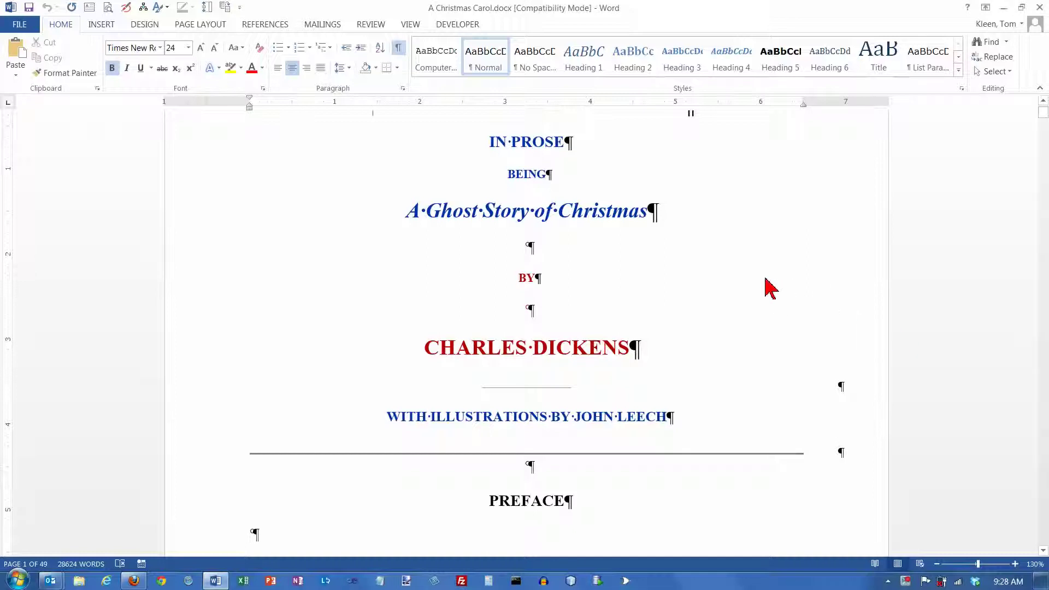
- Scroll up until the A CHRISTMAS CAROL title and the top margin of page 1 are visible
click(1044, 102)
click(1043, 101)
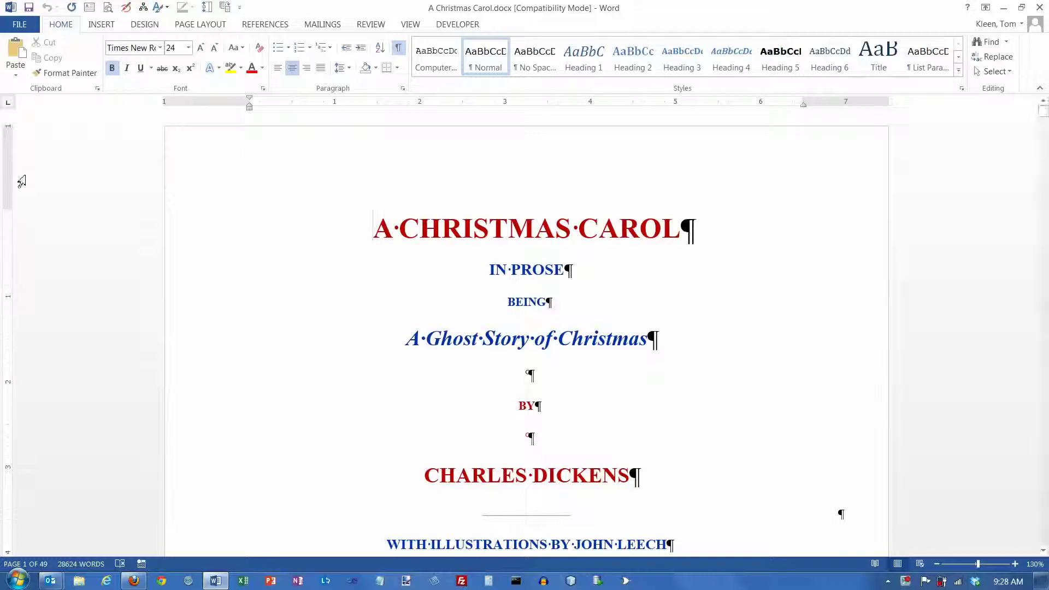
- Put a centre tab and a right tab into the empty page-1 header, then return to the body
double_click(260, 157)
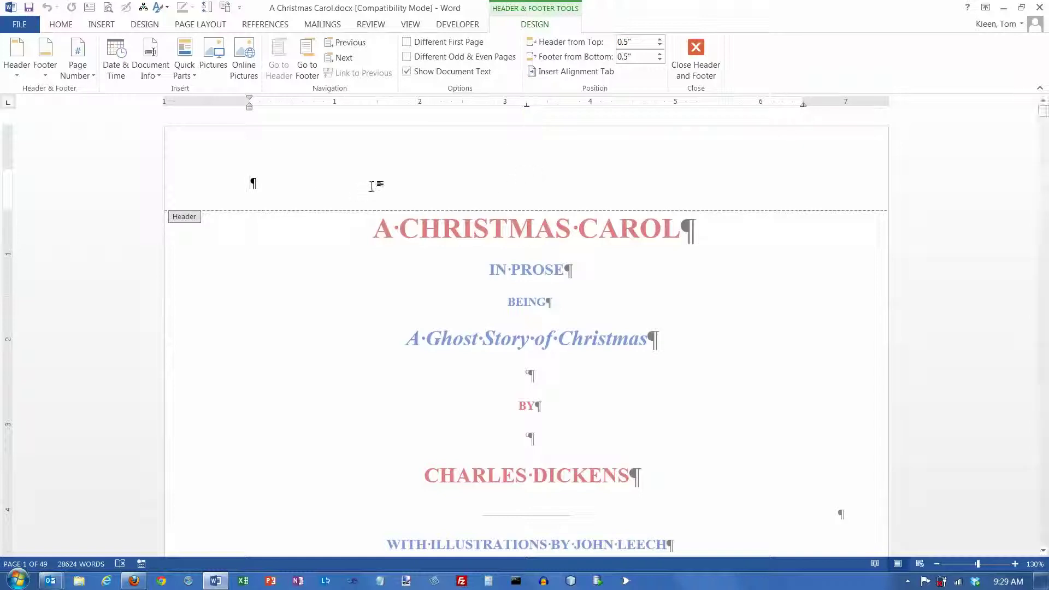
double_click(492, 204)
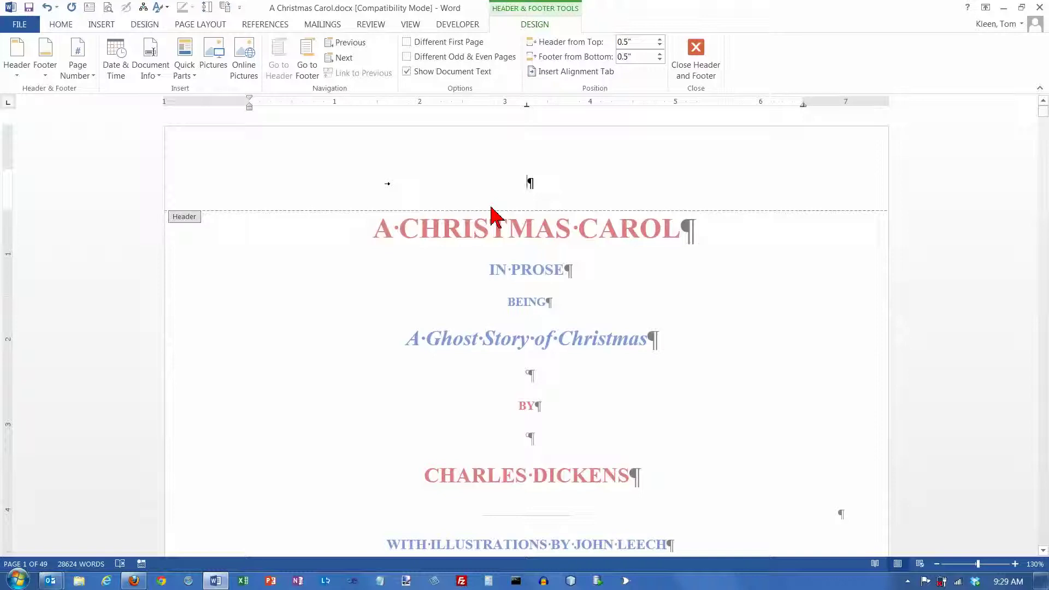
key(Tab)
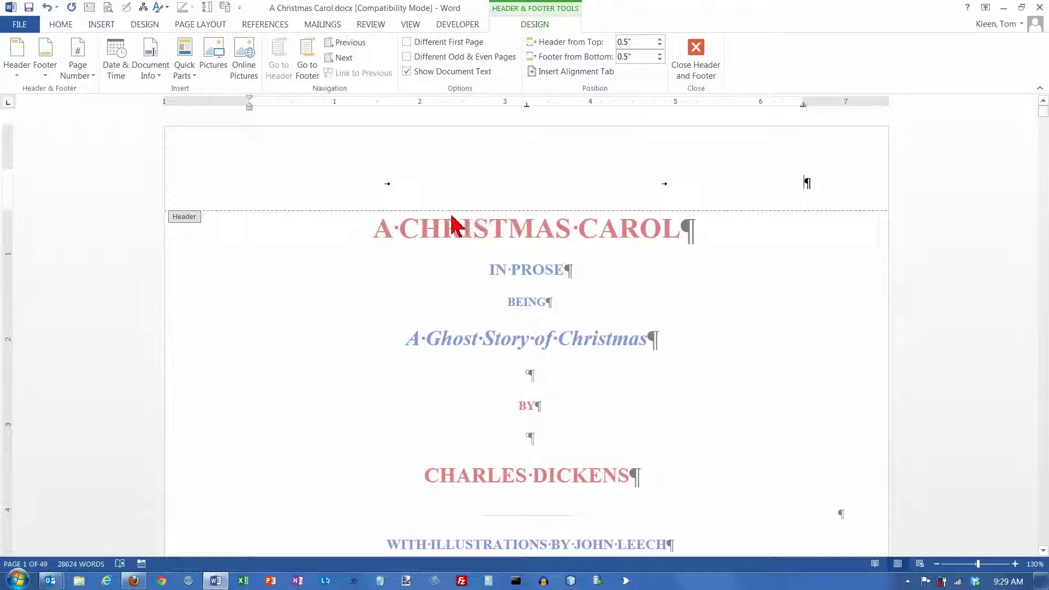
click(701, 54)
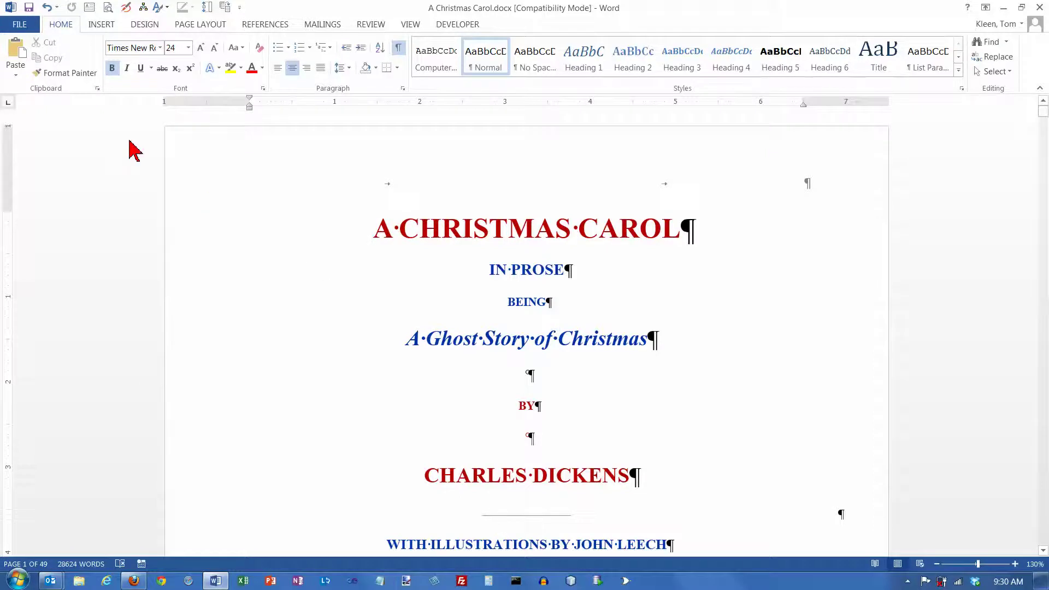
- Insert the Blank (Three Columns) header from the Insert tab's Header gallery
click(108, 28)
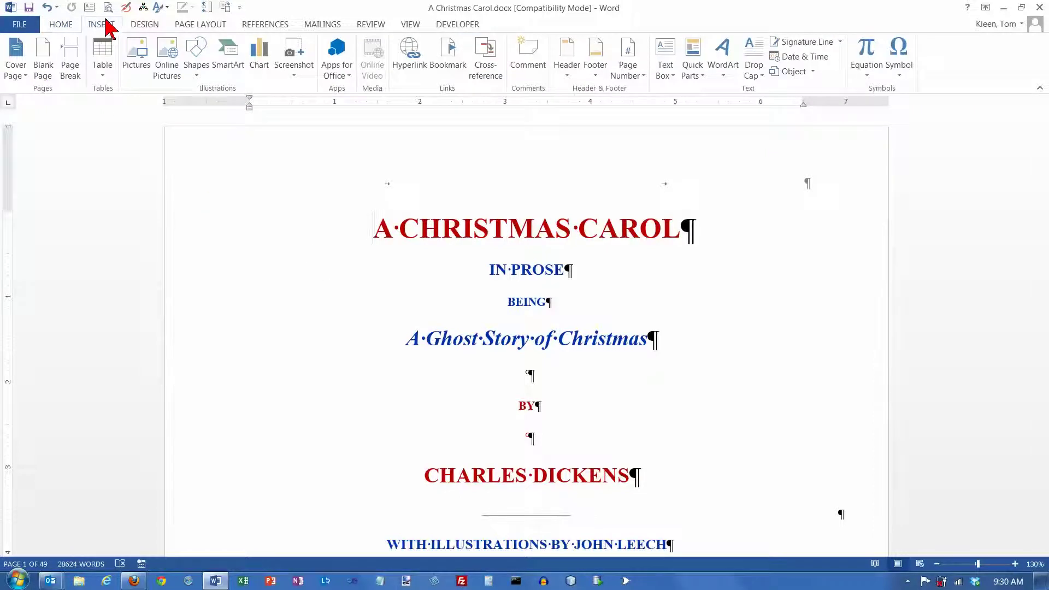
click(568, 72)
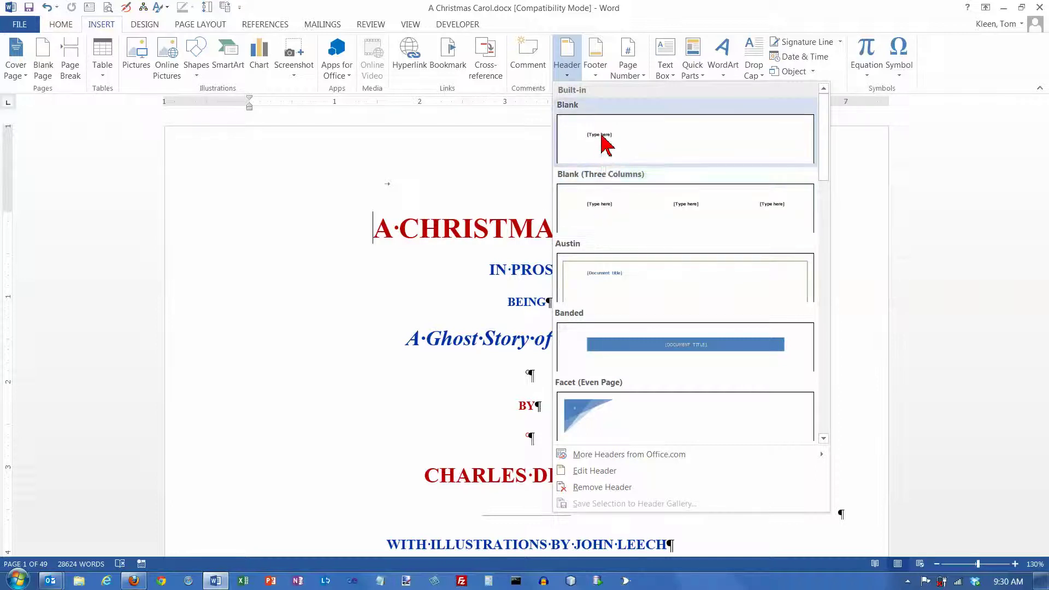
click(605, 210)
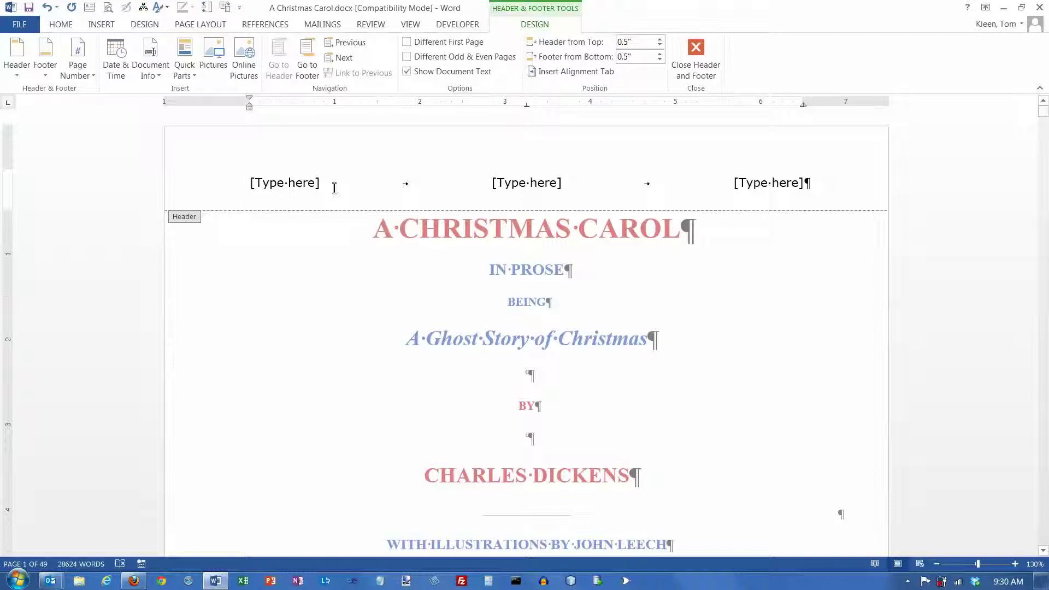
- Select the left, centre and right [Type here] placeholders twice, then close the header
click(294, 187)
click(533, 186)
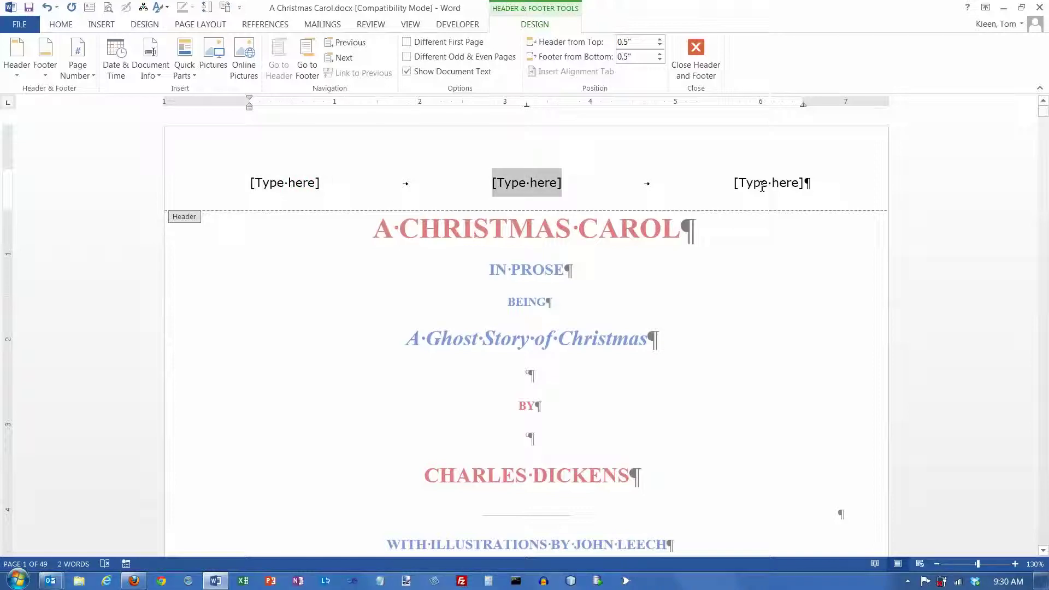
click(768, 188)
click(285, 187)
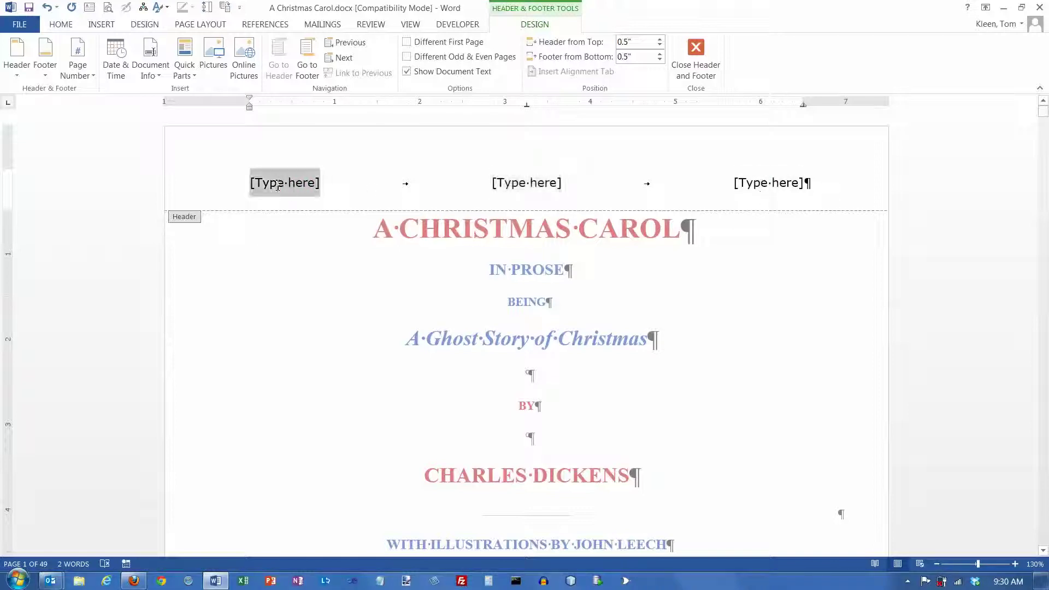
click(534, 184)
click(763, 183)
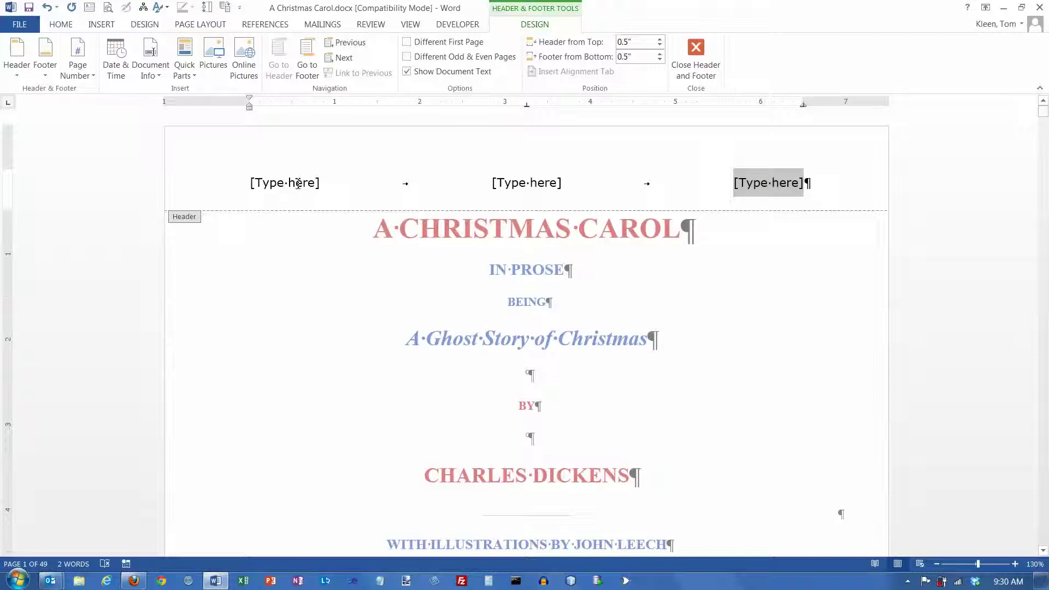
click(696, 58)
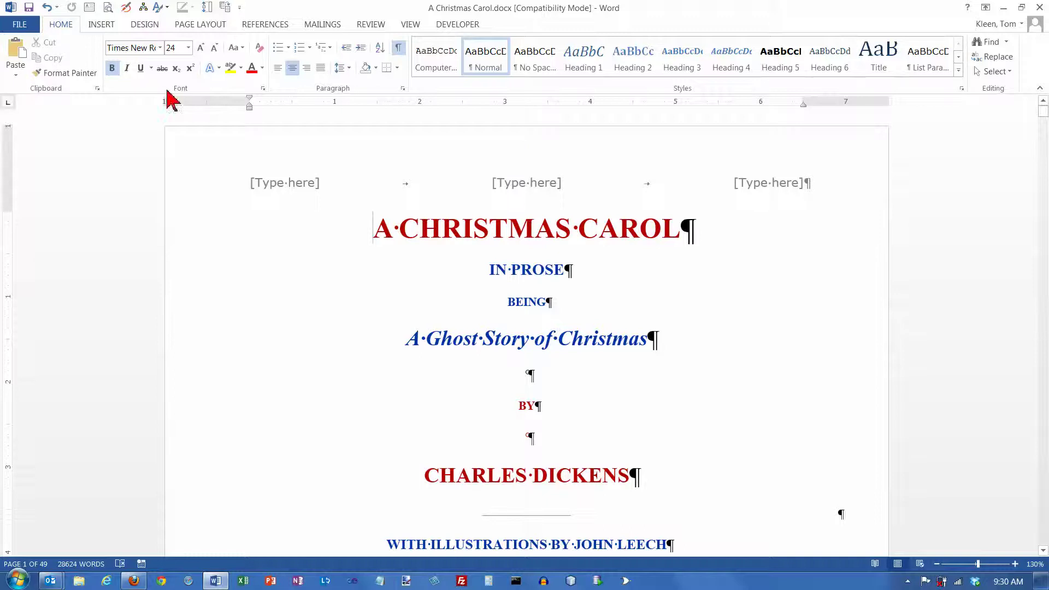
- Insert the single-column Blank header and delete its [Type here] placeholder
click(101, 25)
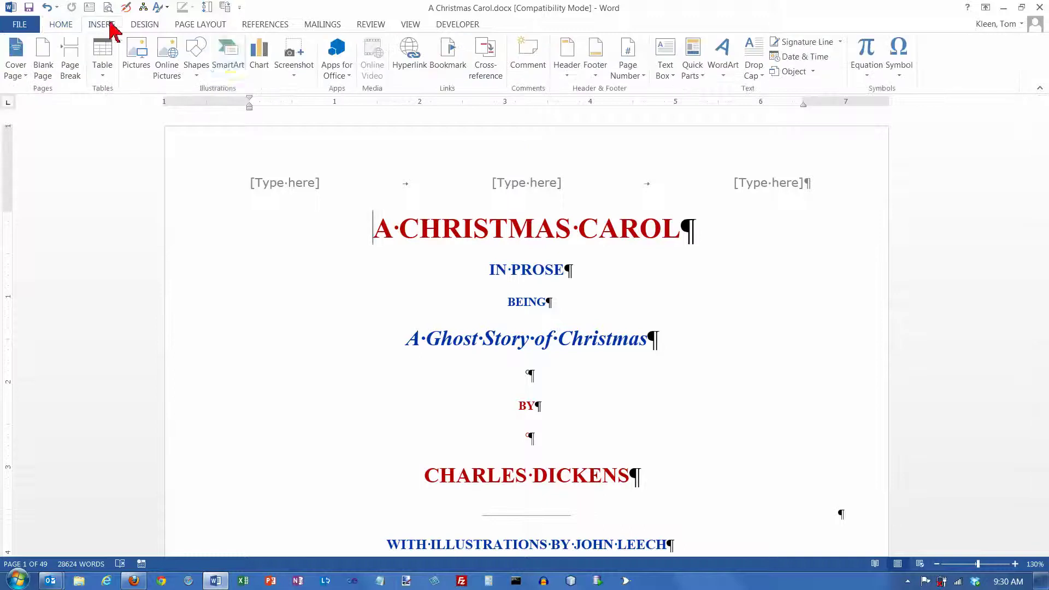
click(568, 79)
click(585, 136)
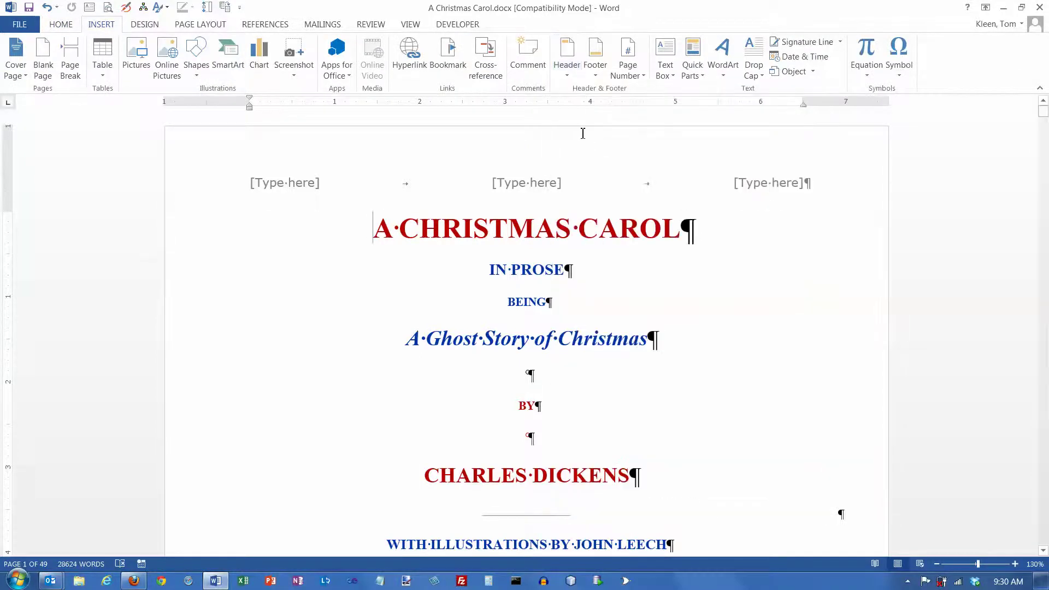
click(304, 188)
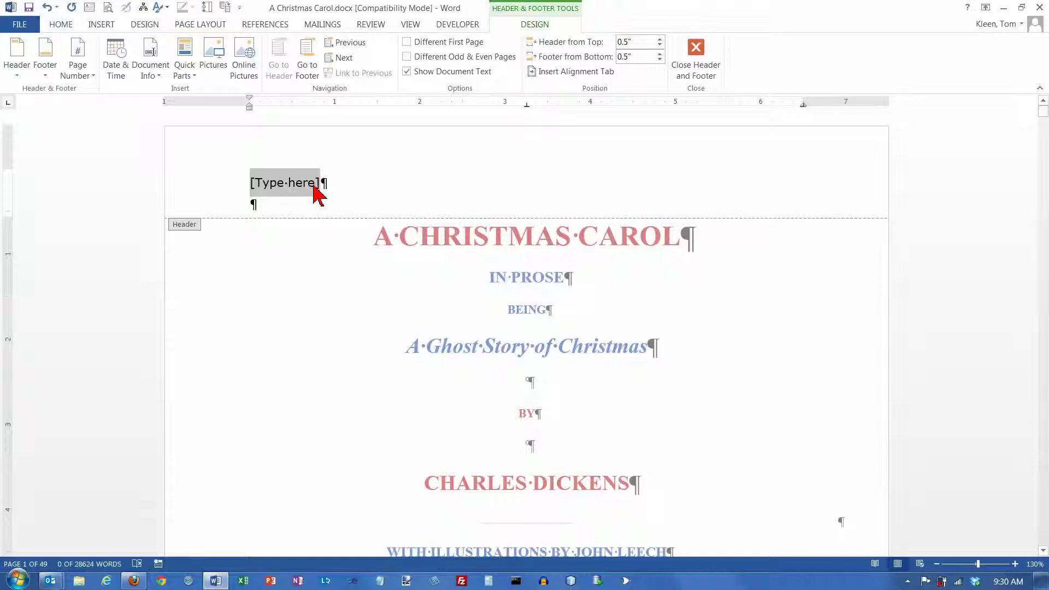
key(Delete)
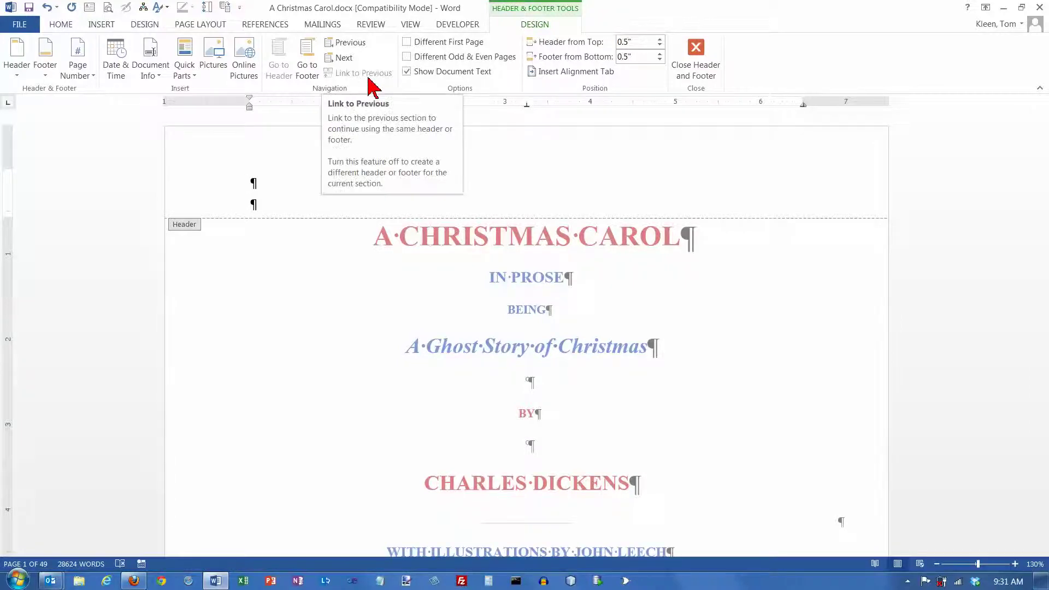
- Jump to the footer and back to the header, then close header and footer editing
click(308, 64)
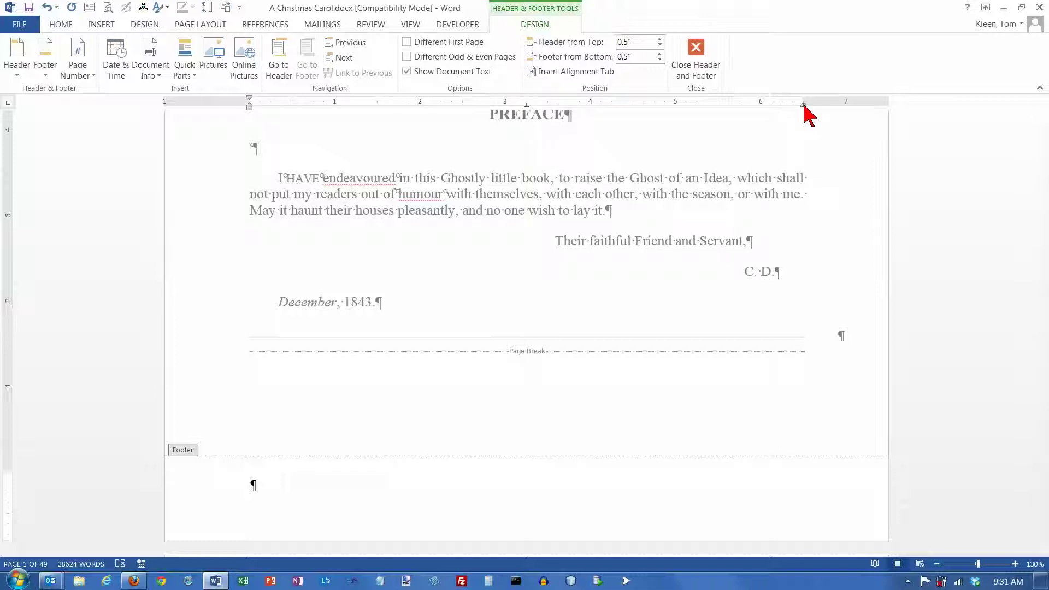
click(289, 61)
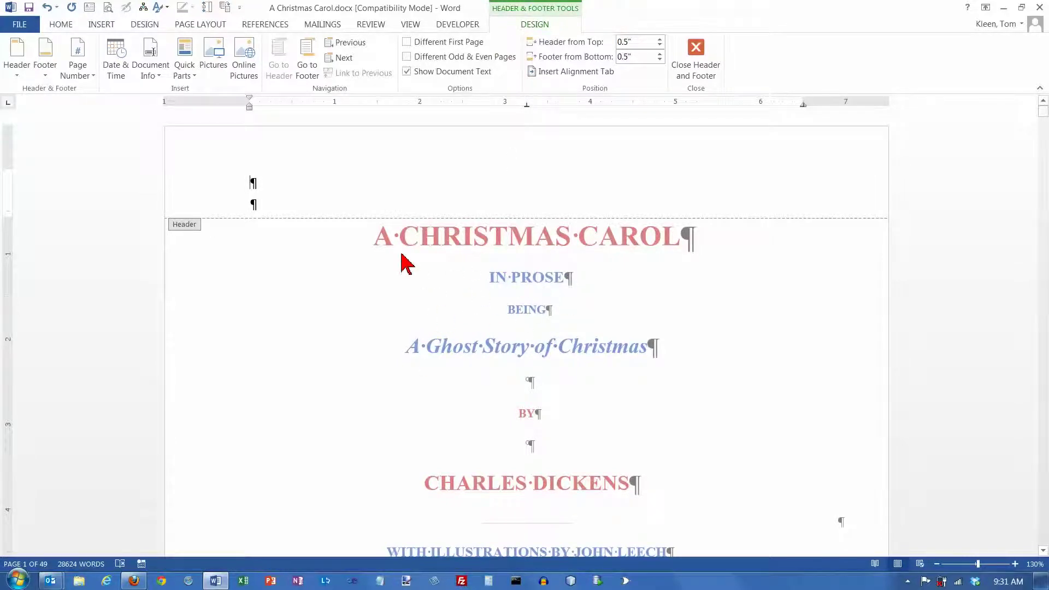
click(702, 54)
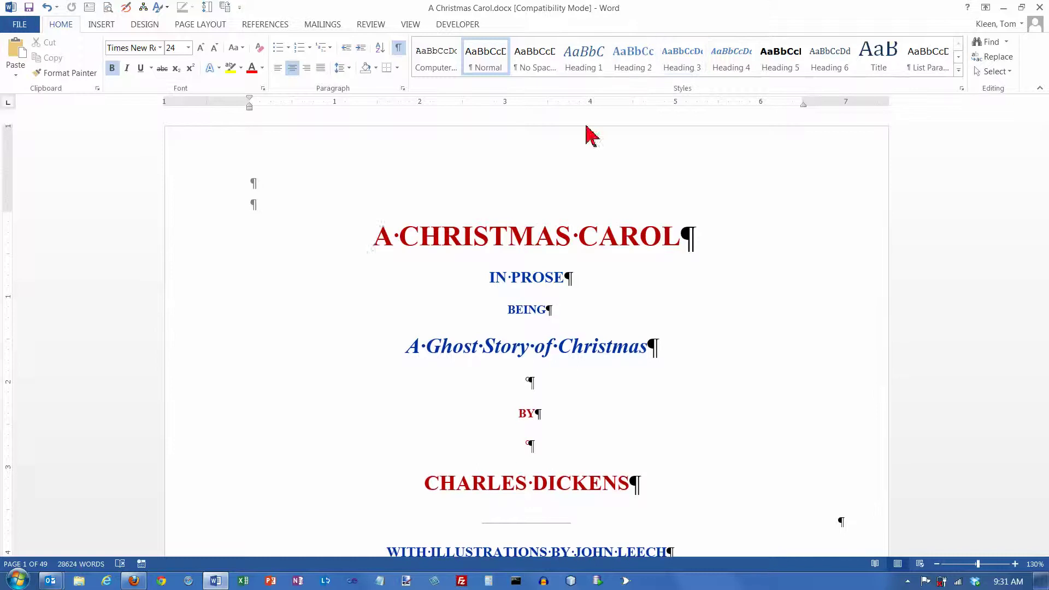
- Double-click the top of page 1 to reopen its two-paragraph empty header
double_click(255, 184)
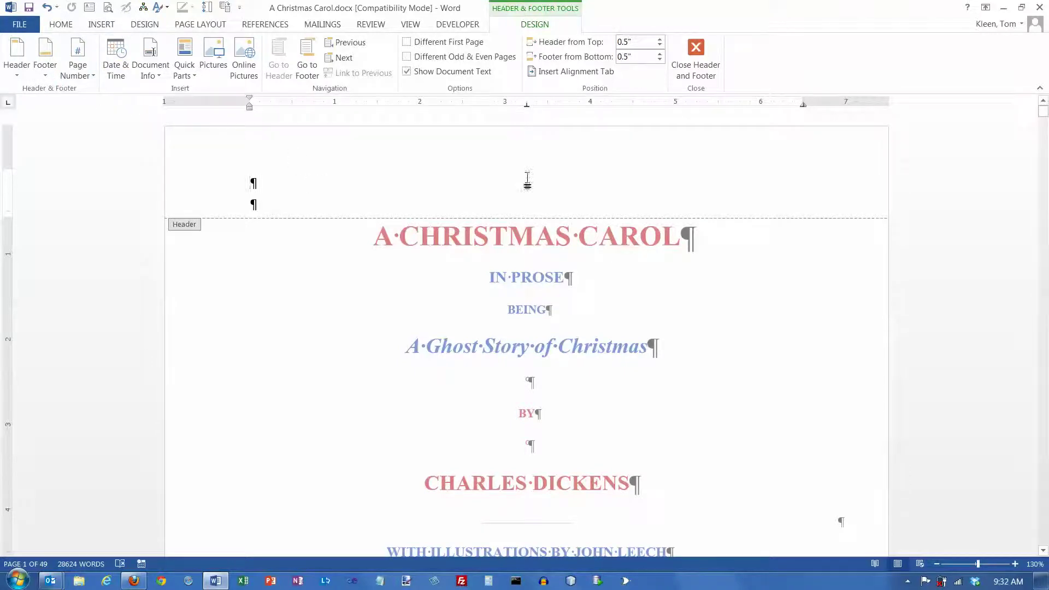
- Insert an Accent Bar 2 'Page | 1' number at the centre of the page-1 footer
click(307, 70)
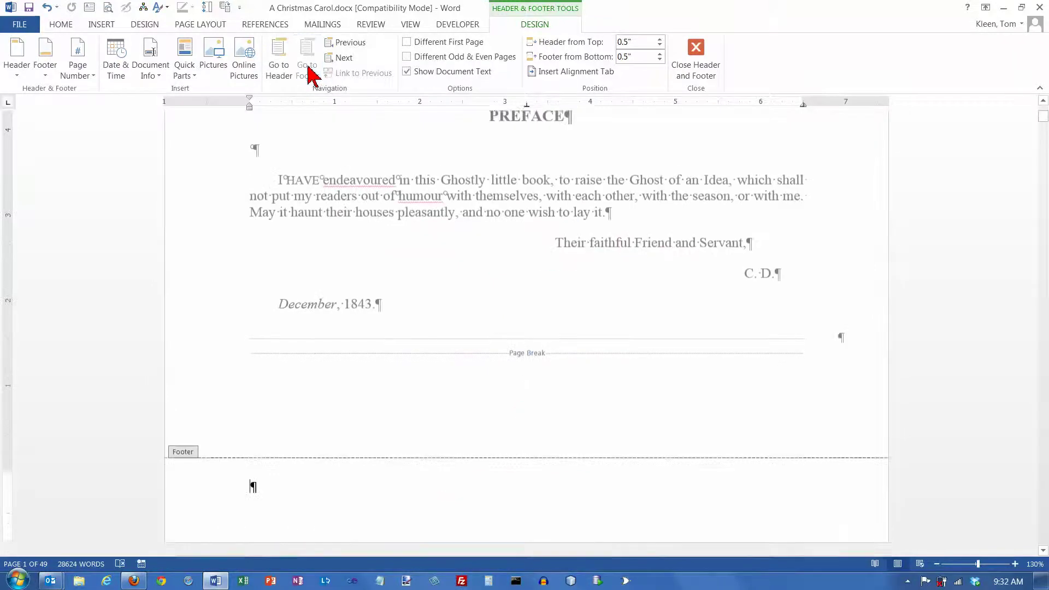
double_click(541, 486)
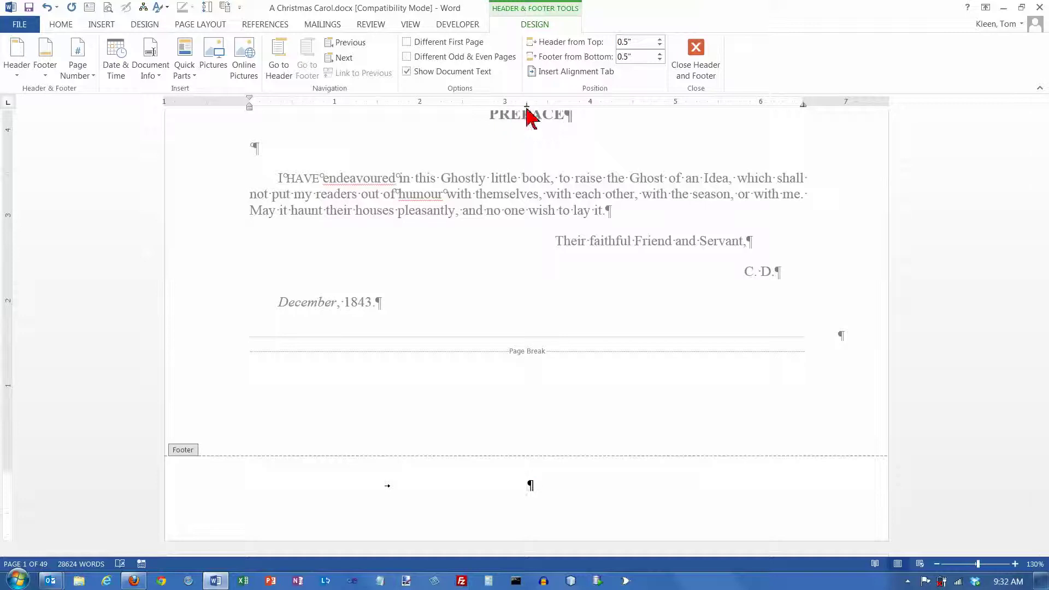
drag(527, 108, 527, 107)
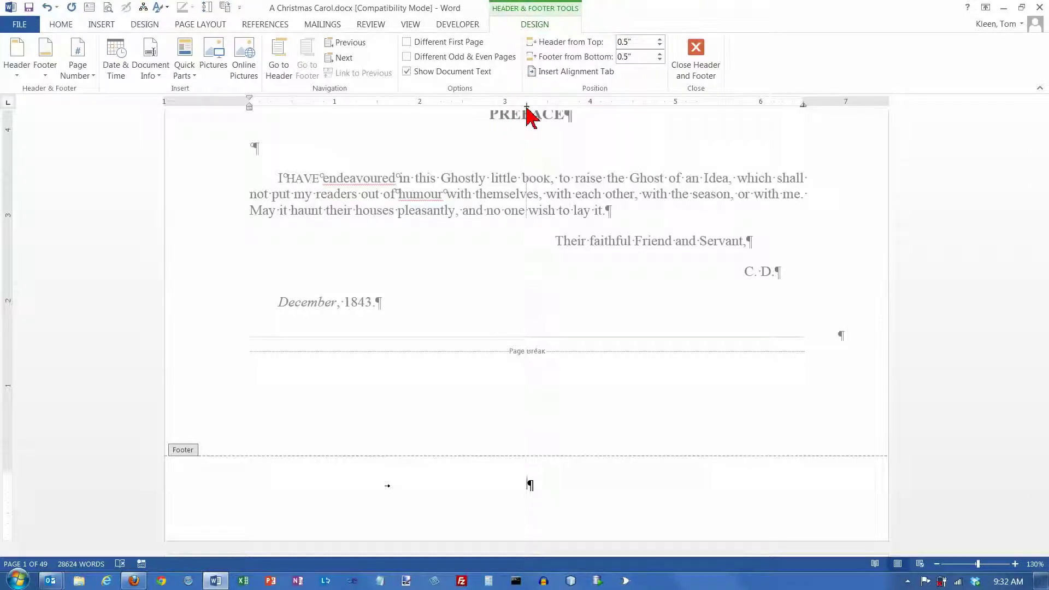
click(94, 81)
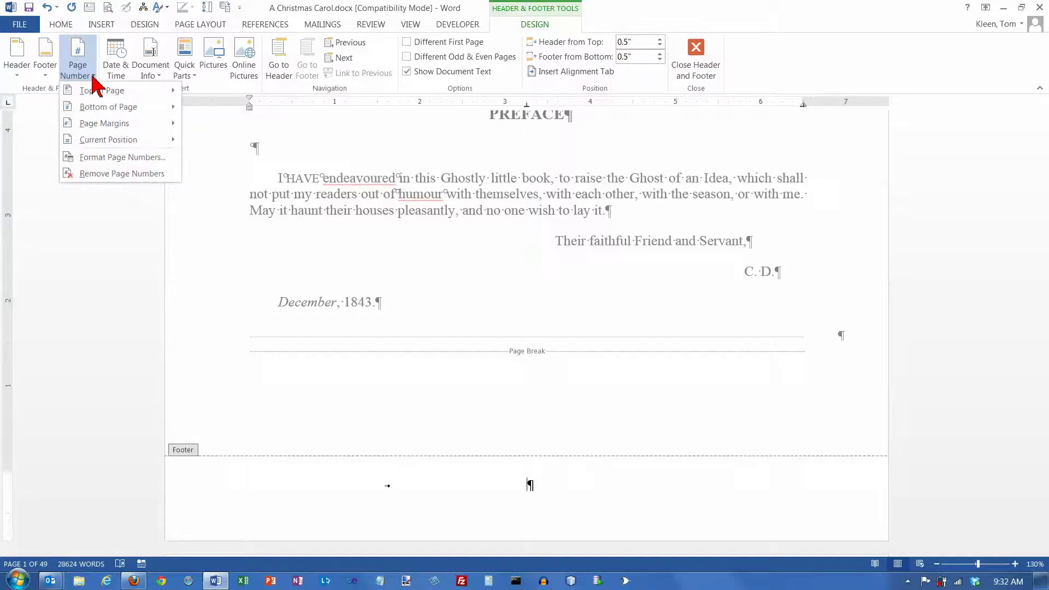
mouse_move(97, 94)
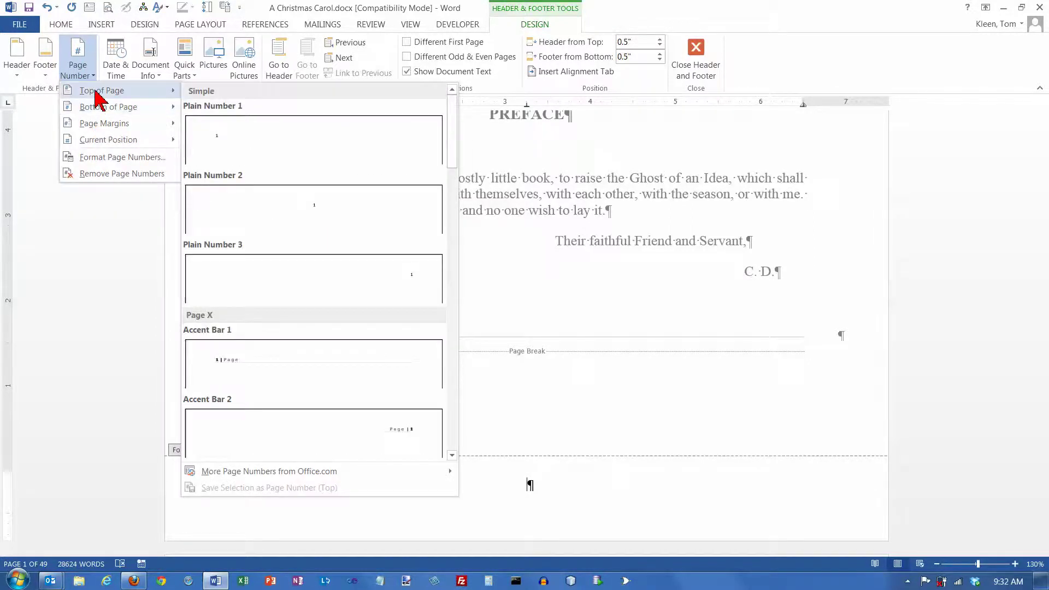
mouse_move(98, 143)
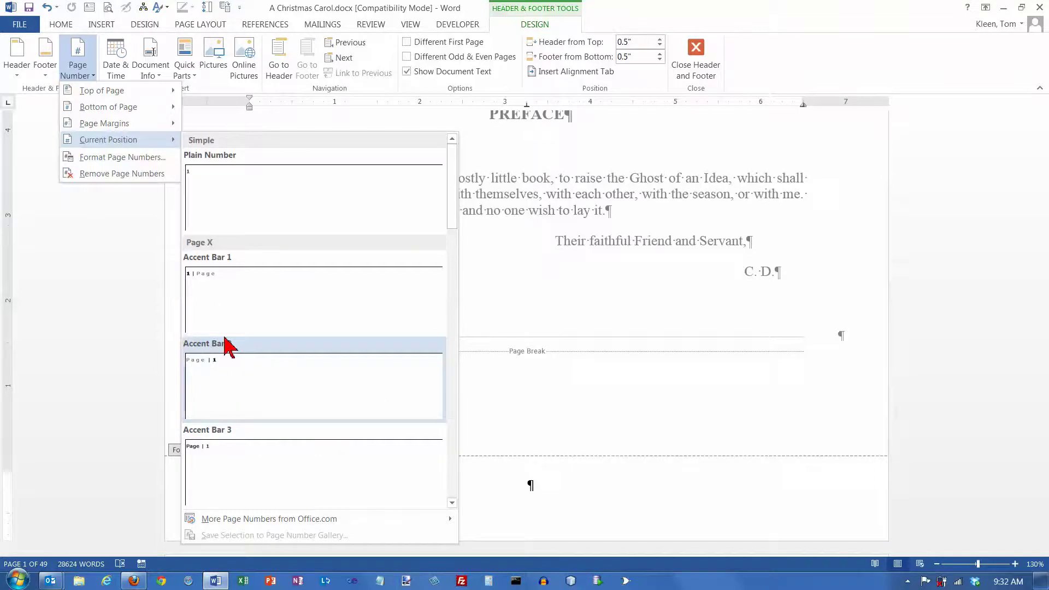
click(225, 377)
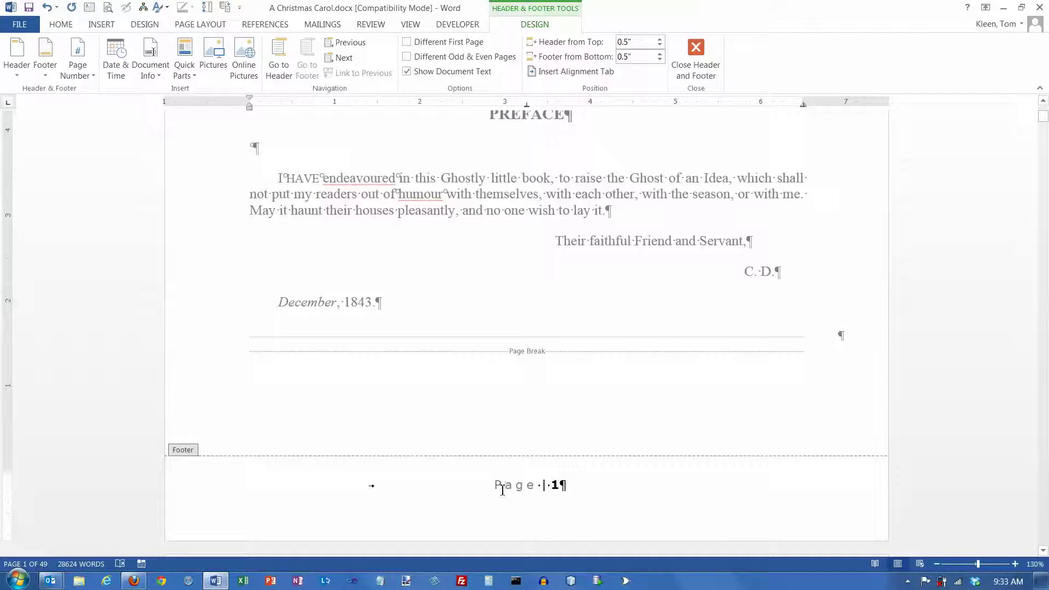
mouse_move(498, 488)
mouse_down()
mouse_move(581, 487)
mouse_move(506, 489)
mouse_up()
click(570, 494)
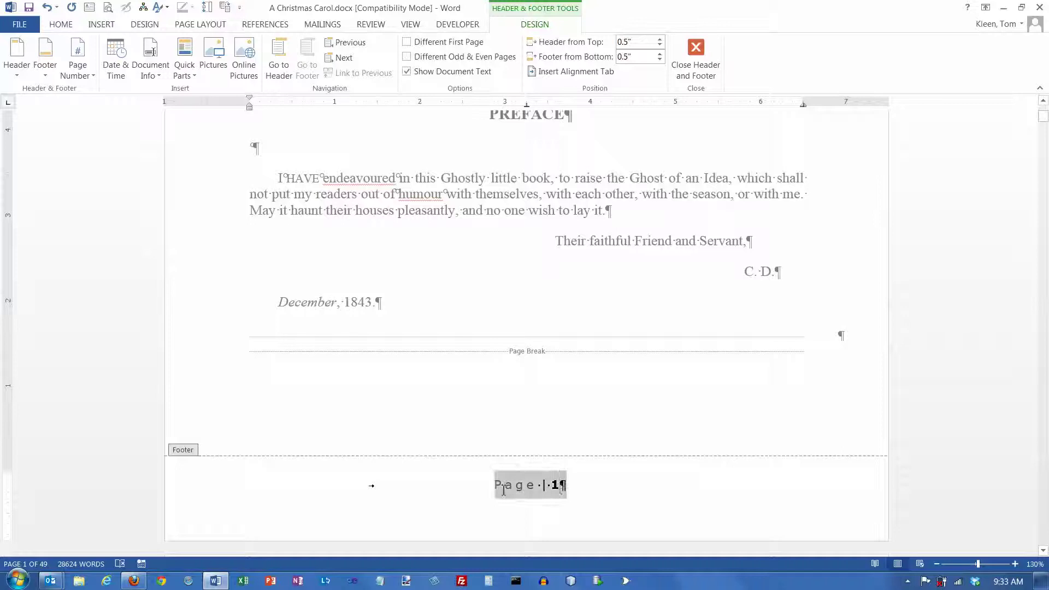
click(578, 488)
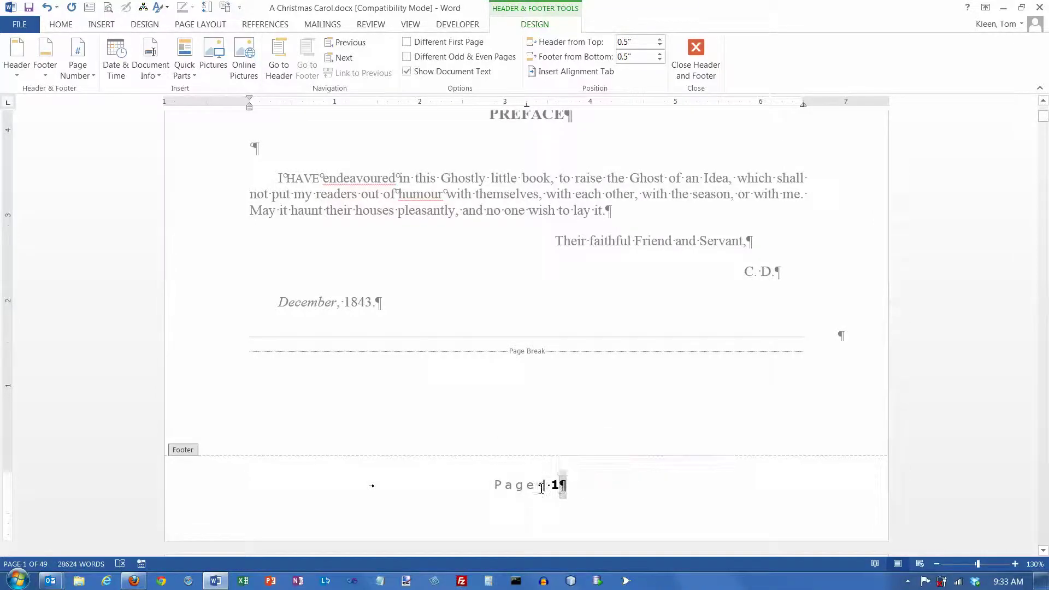
double_click(543, 488)
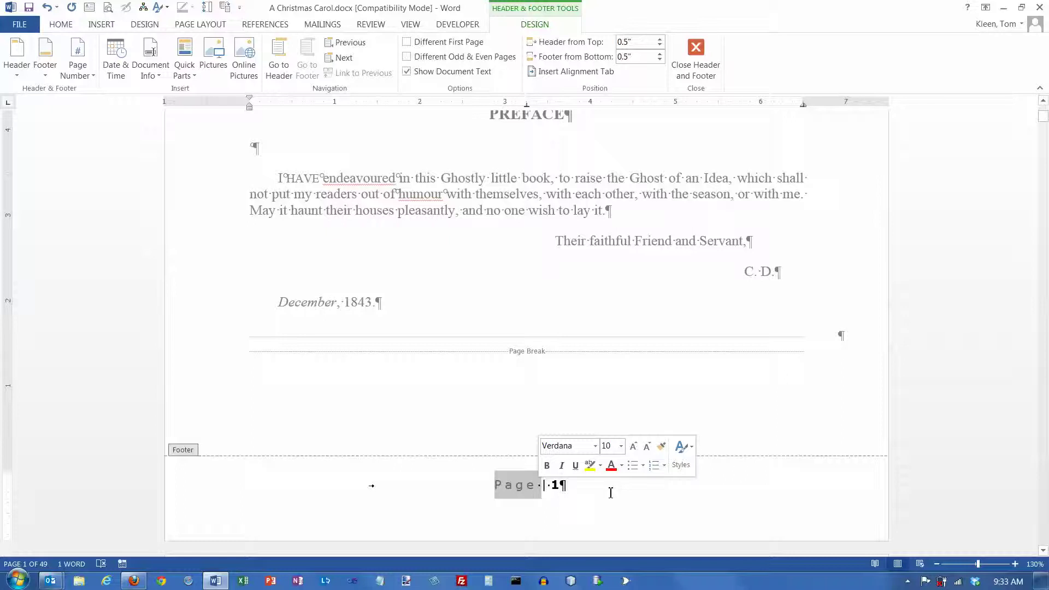
click(568, 490)
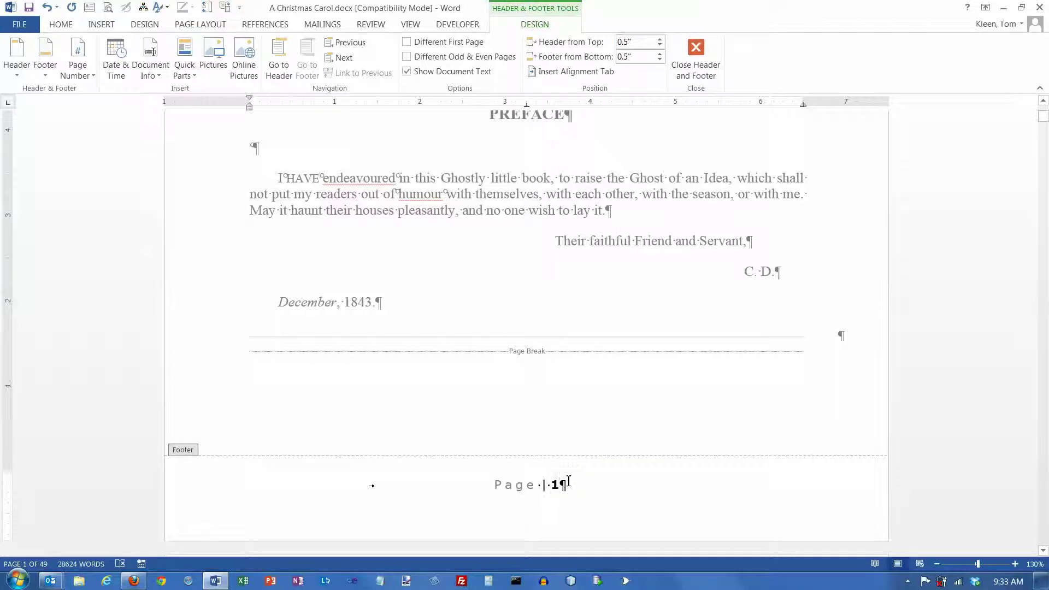
scroll(1046, 407, down, 15)
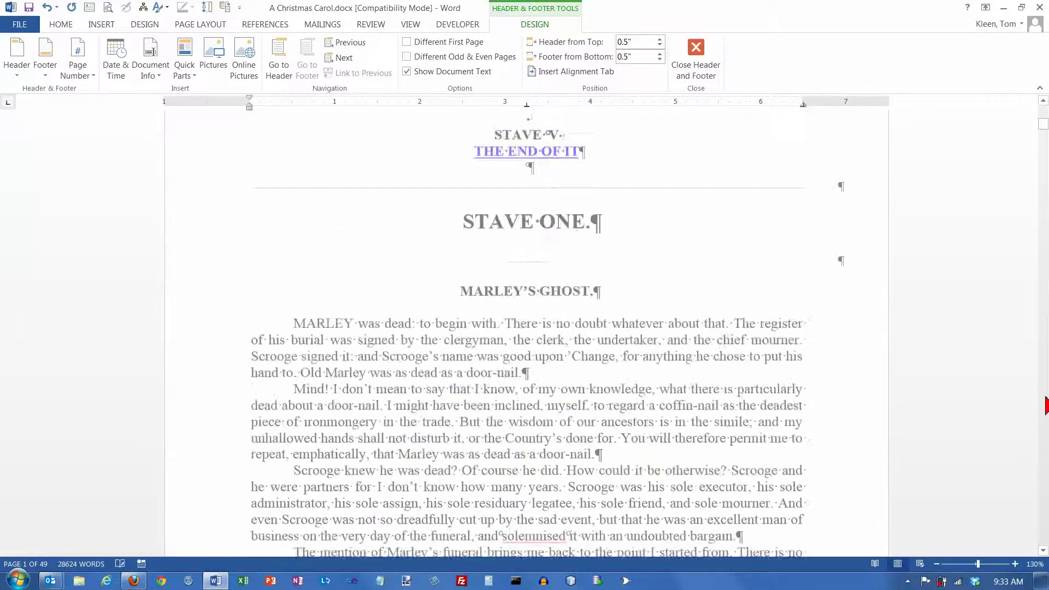
scroll(1045, 407, down, 15)
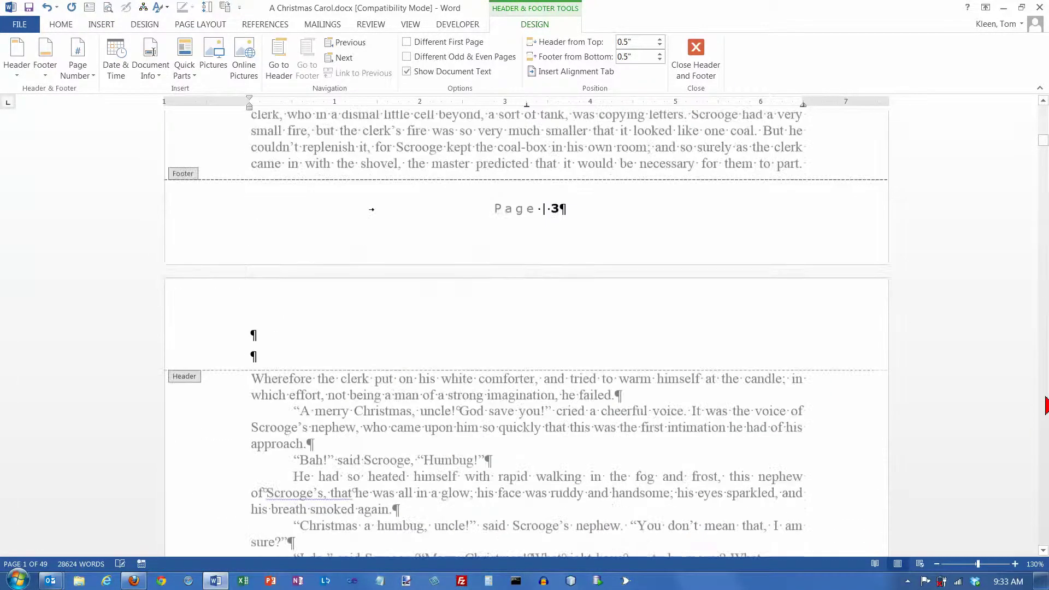
scroll(1045, 407, down, 8)
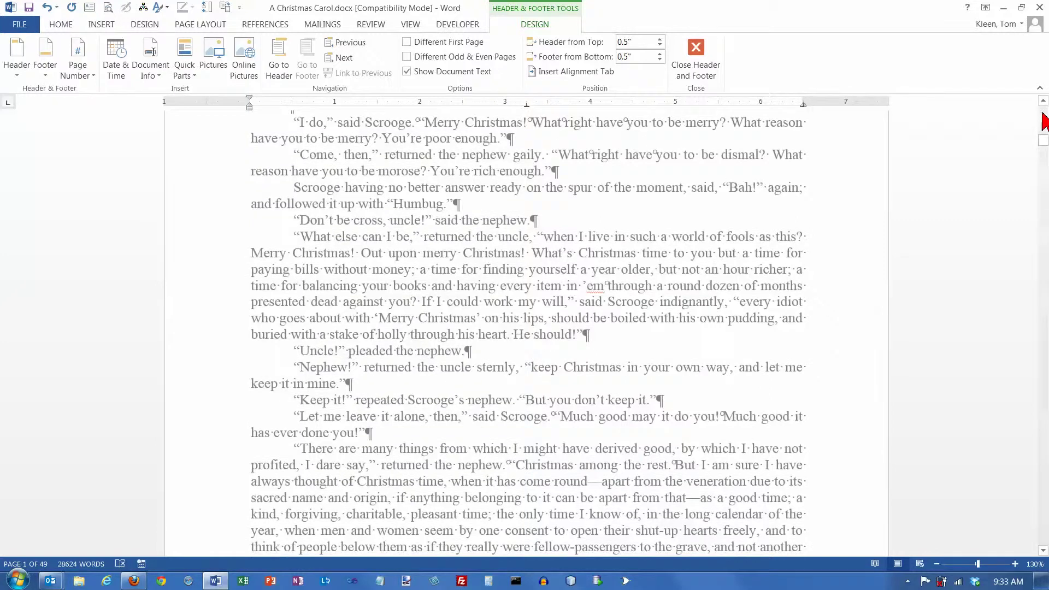
drag(1044, 118, 1044, 108)
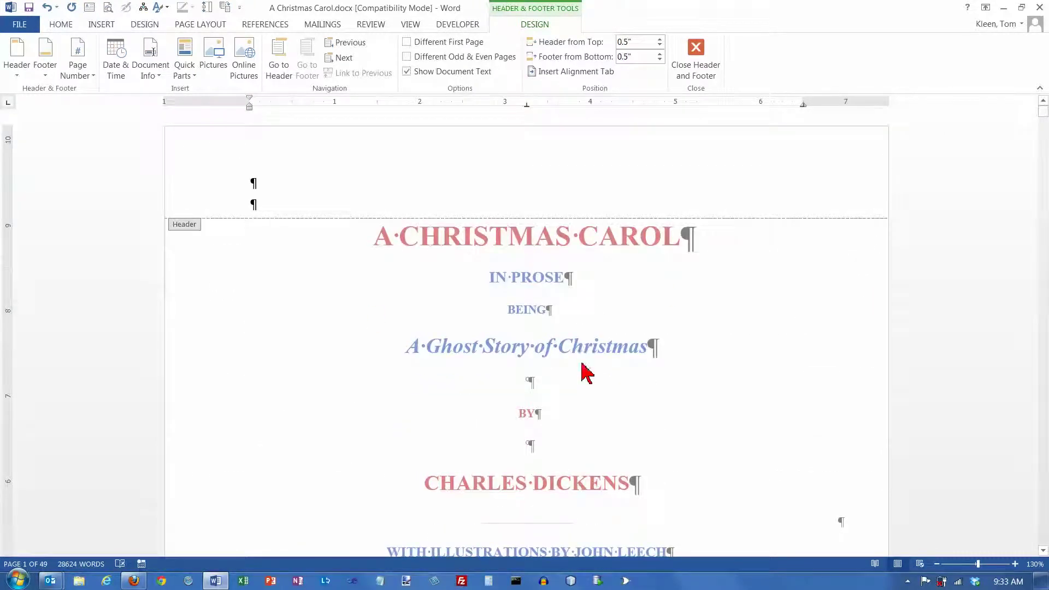
click(1045, 161)
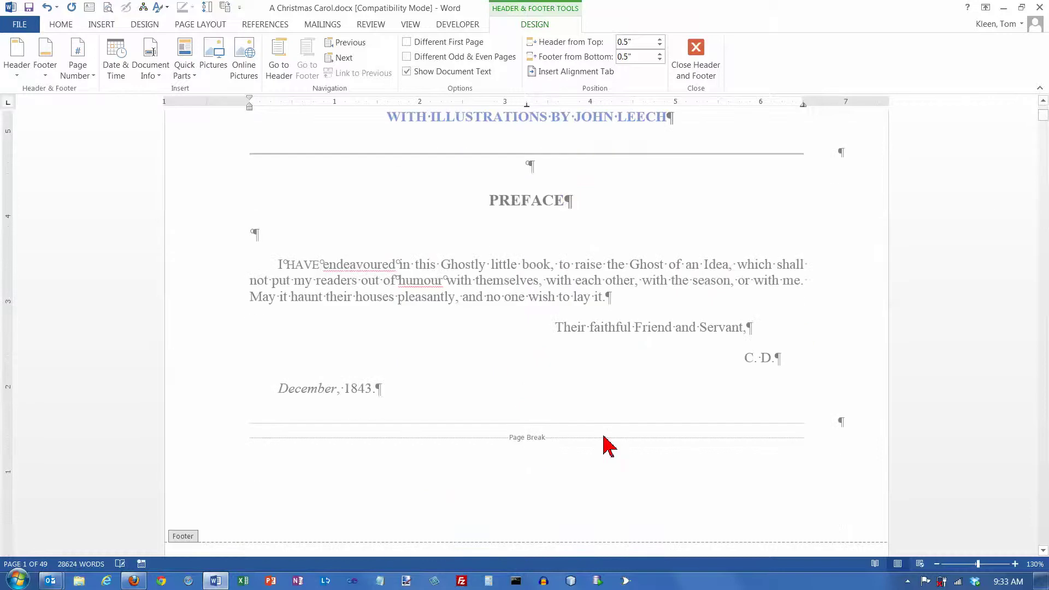
- Type 'of' plus a trailing space after the page number so the footer reads 'Page | 1 of '
scroll(607, 465, down, 2)
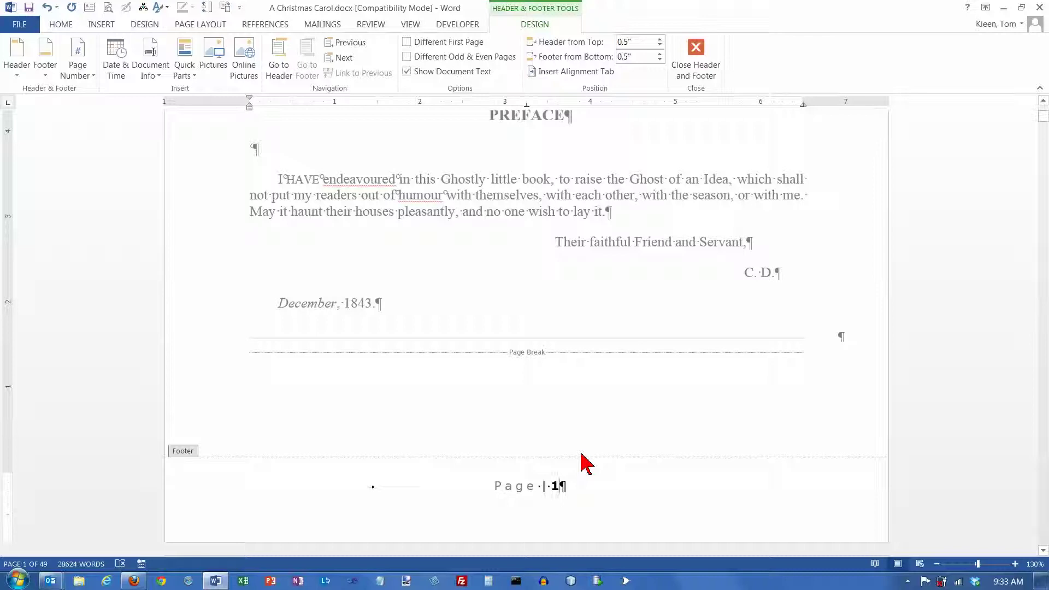
text(of)
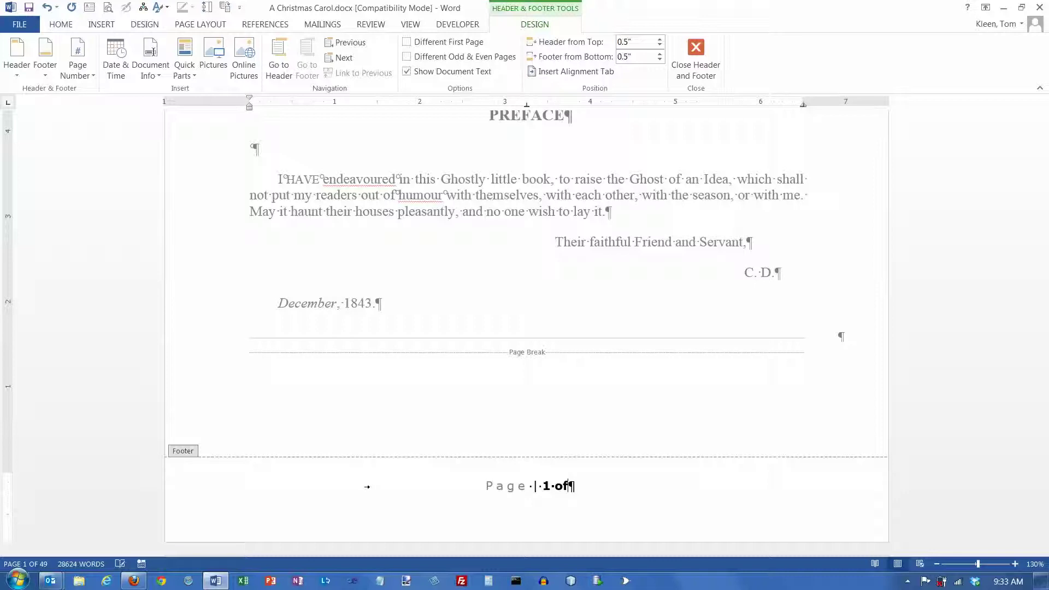
key(ctrl+shift+Left)
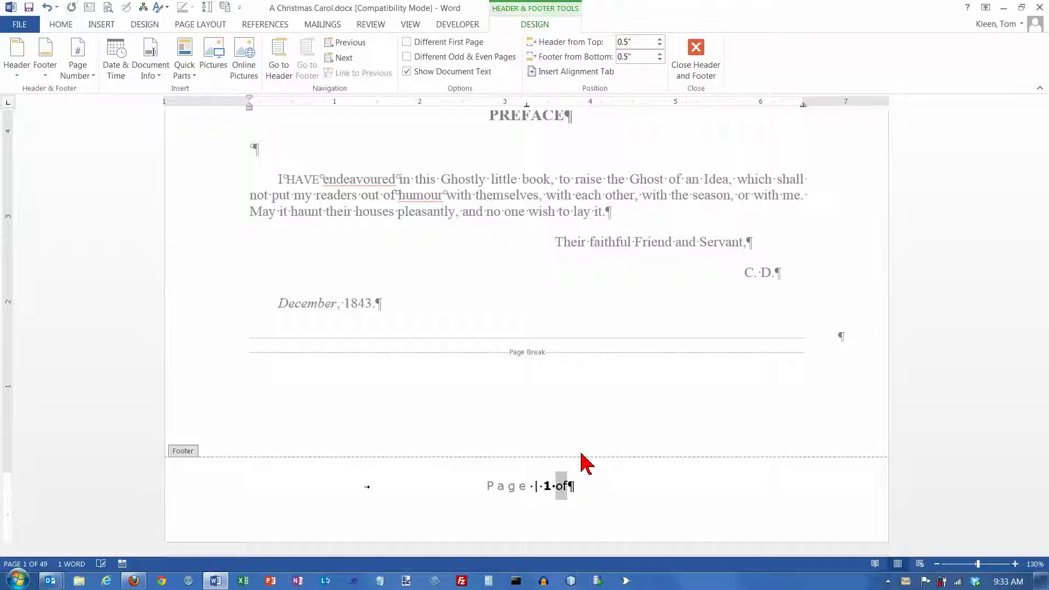
key(Right)
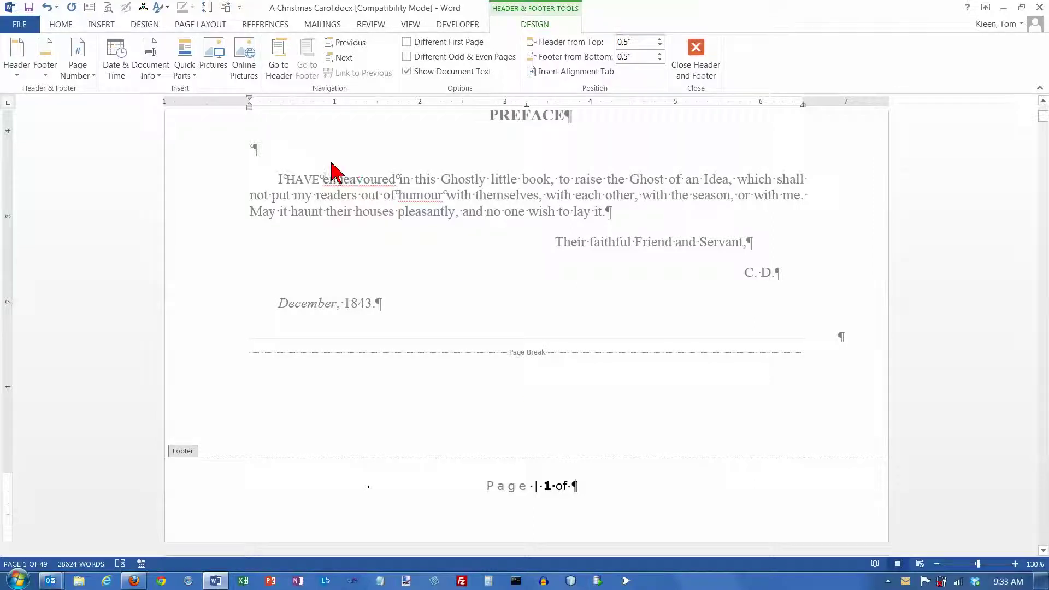
- Insert a NumPages field so the footer reads 'Page | 1 of 49'
click(94, 76)
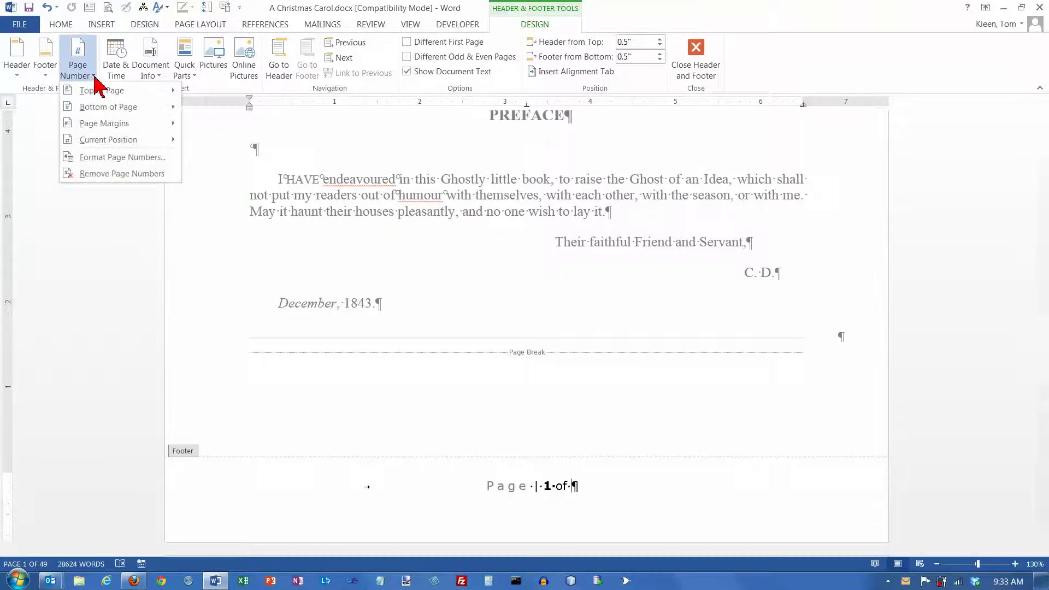
click(94, 77)
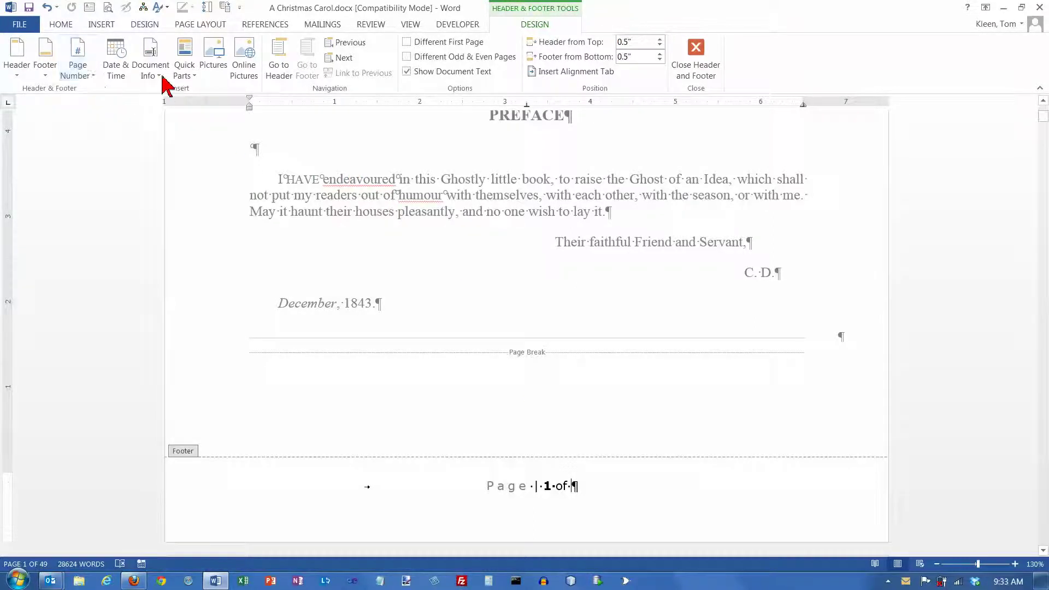
click(194, 81)
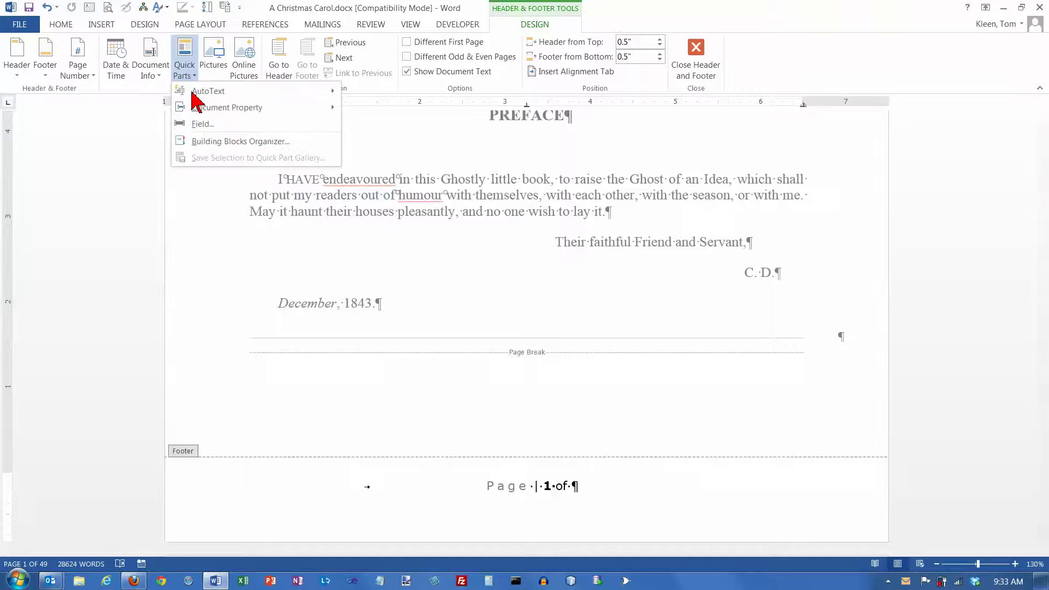
click(197, 126)
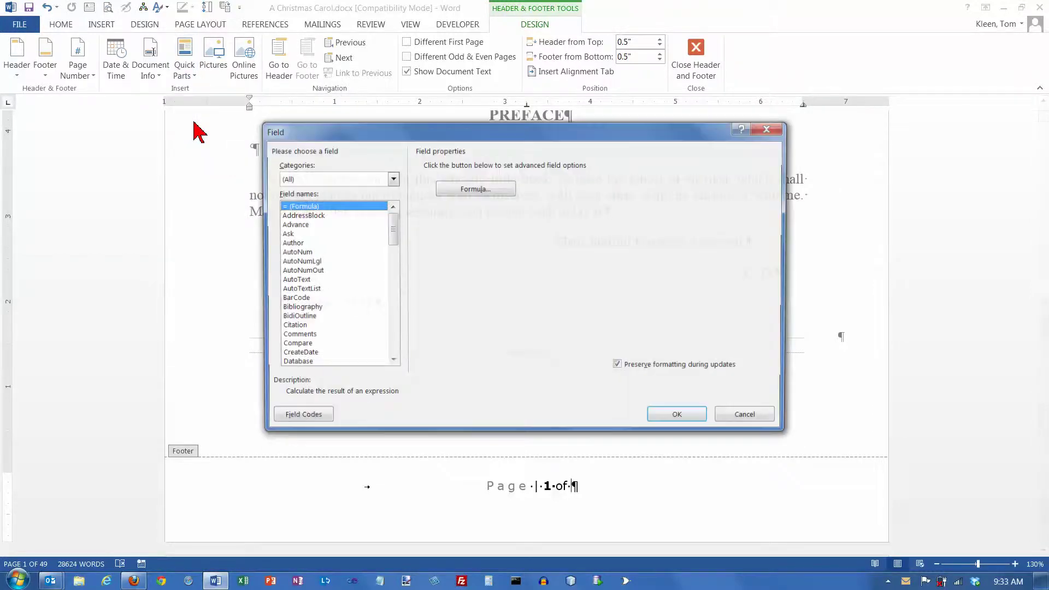
click(390, 319)
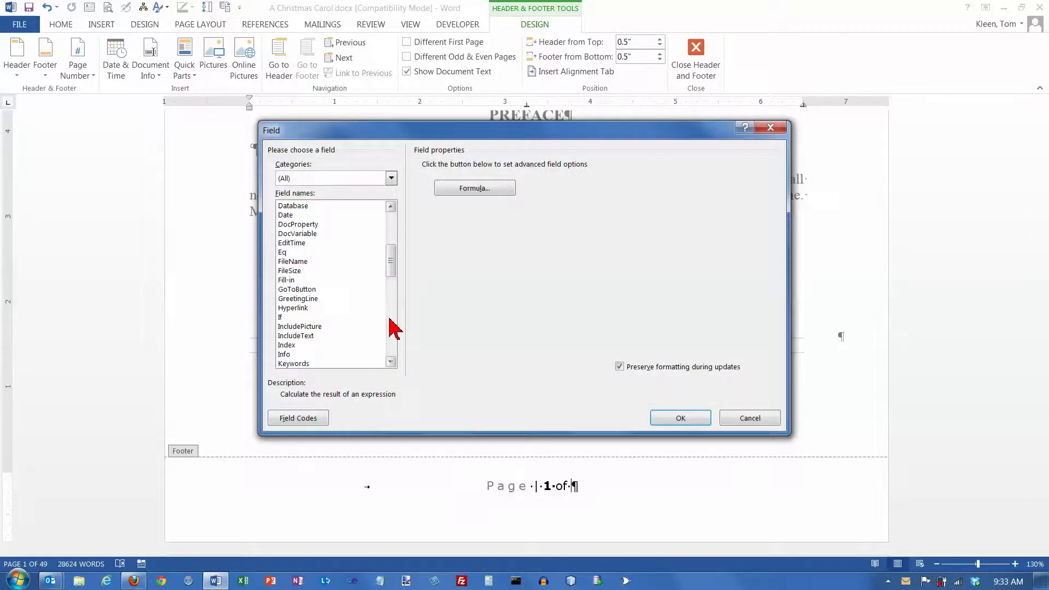
click(391, 323)
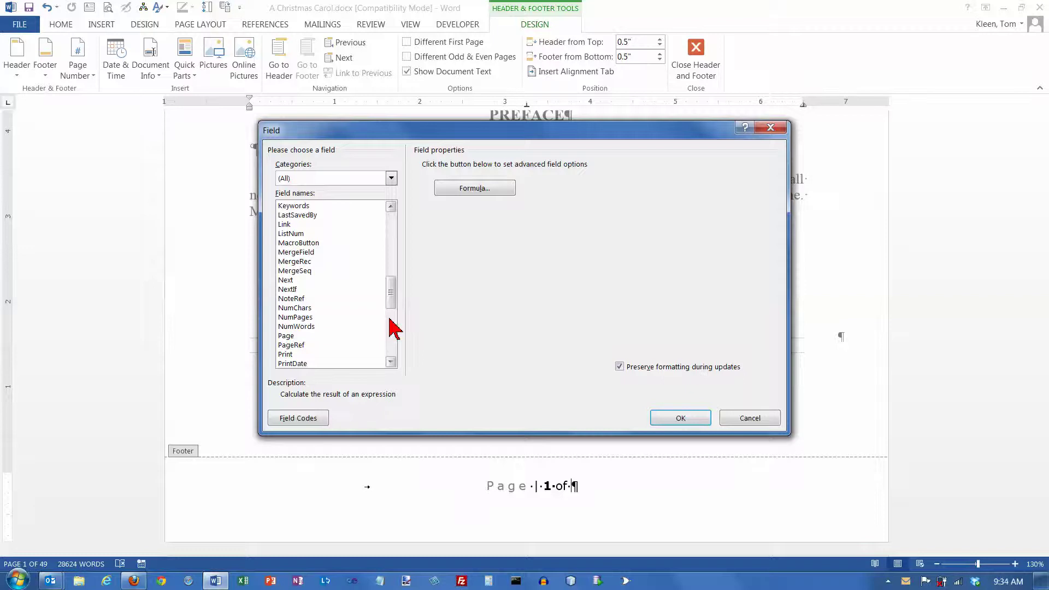
click(304, 318)
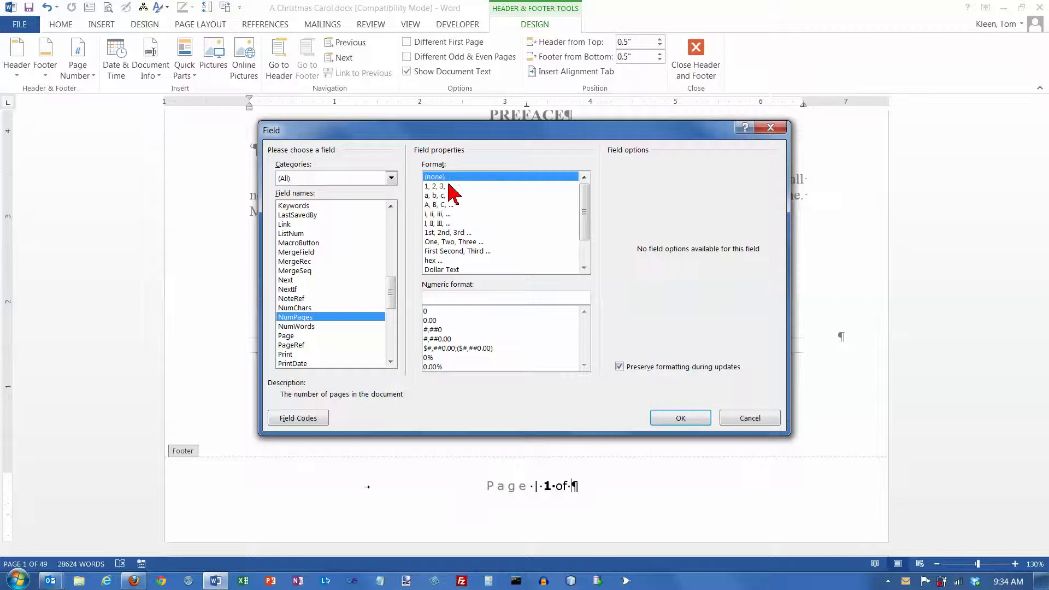
click(680, 419)
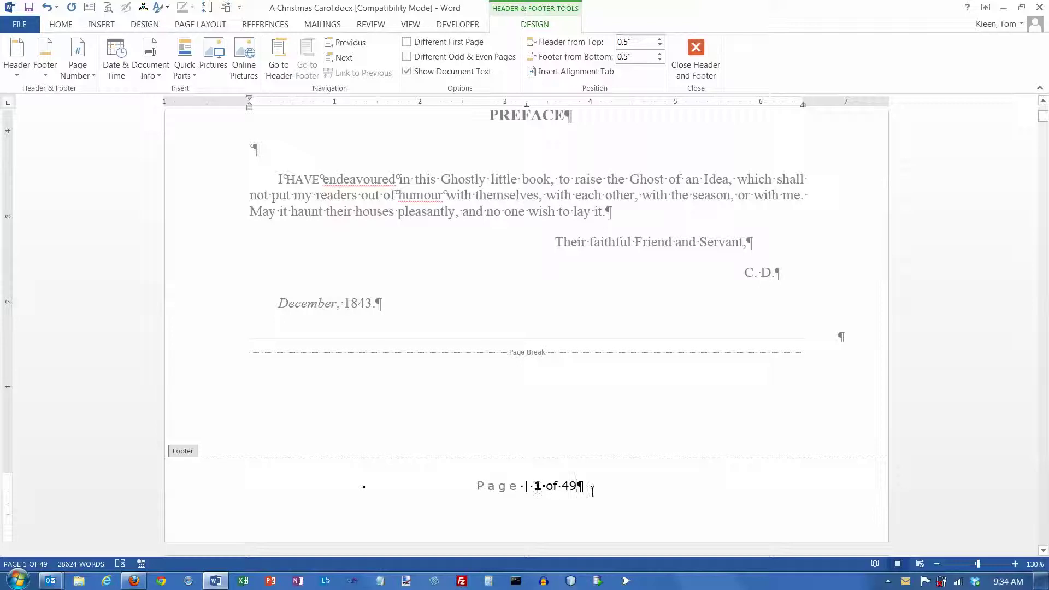
- Remove the bold formatting from the footer's page number 1
double_click(538, 486)
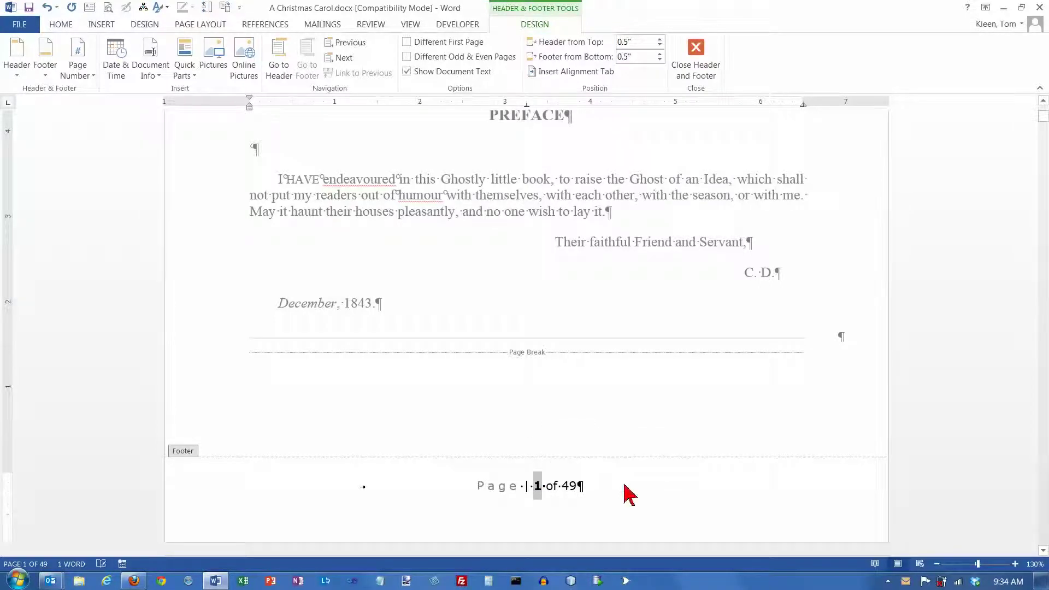
key(ctrl+b)
click(564, 489)
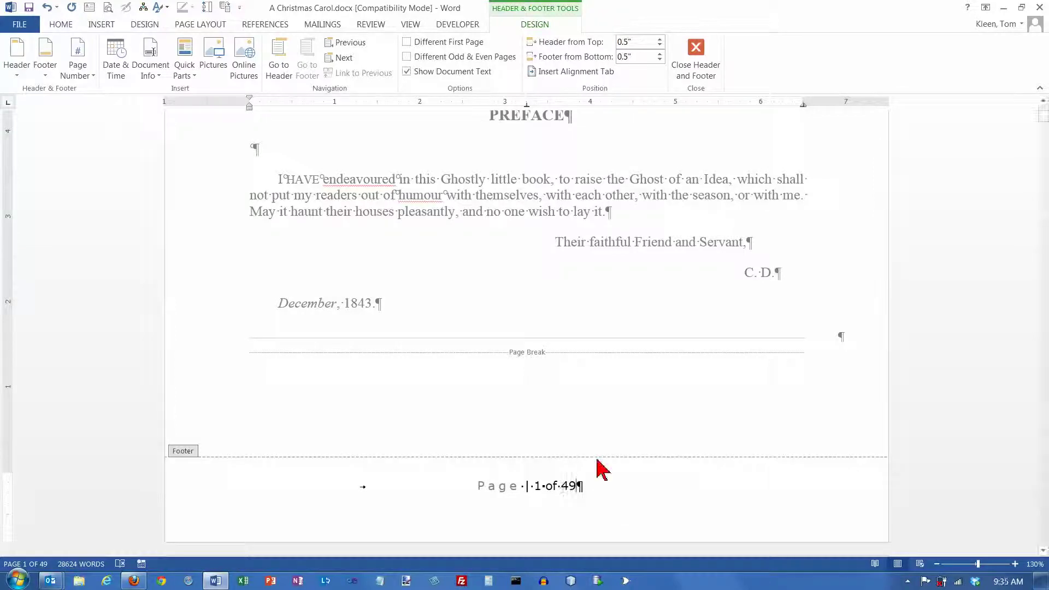
- Return to the top of page 1 and open the Date and Time dialog for its empty header
click(1044, 101)
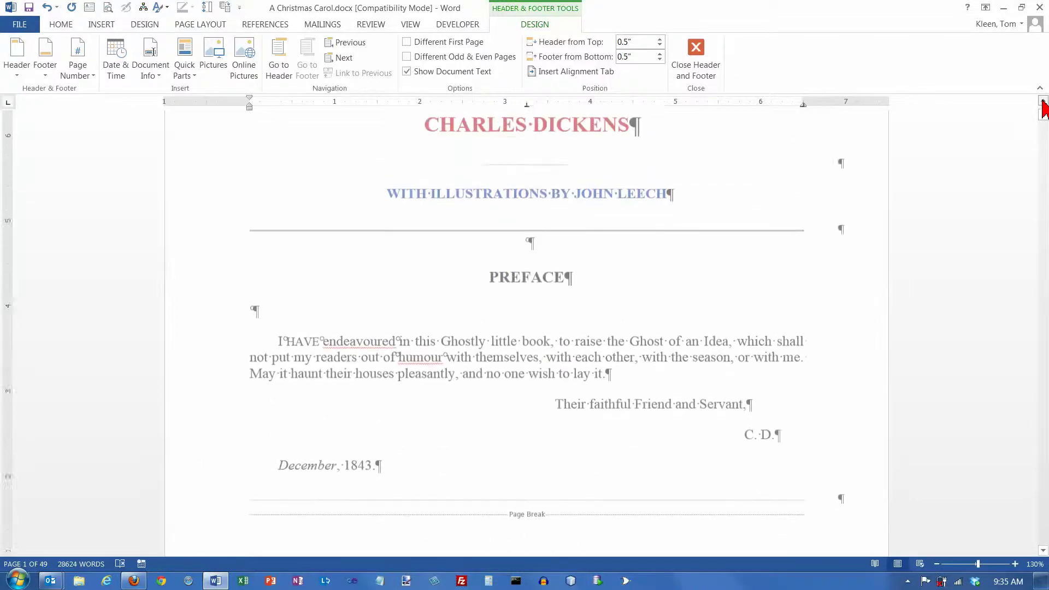
drag(1043, 101, 1044, 101)
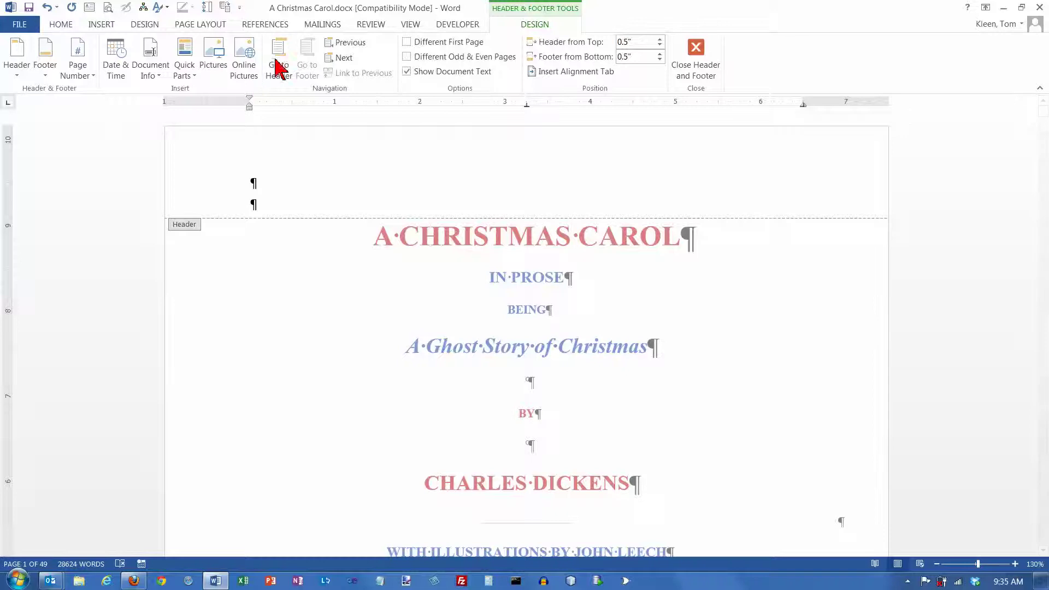
click(260, 186)
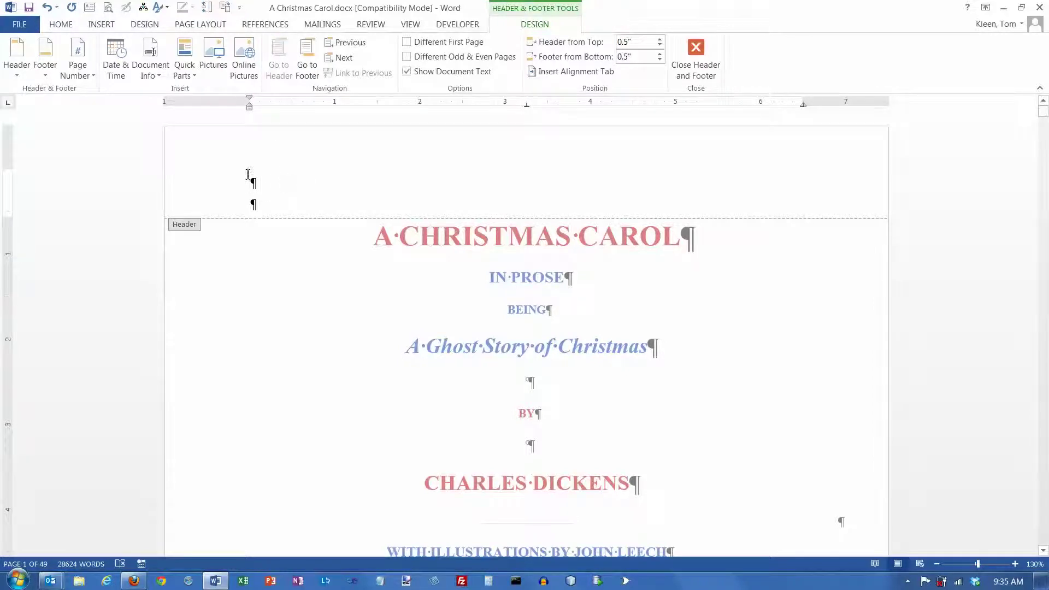
click(118, 65)
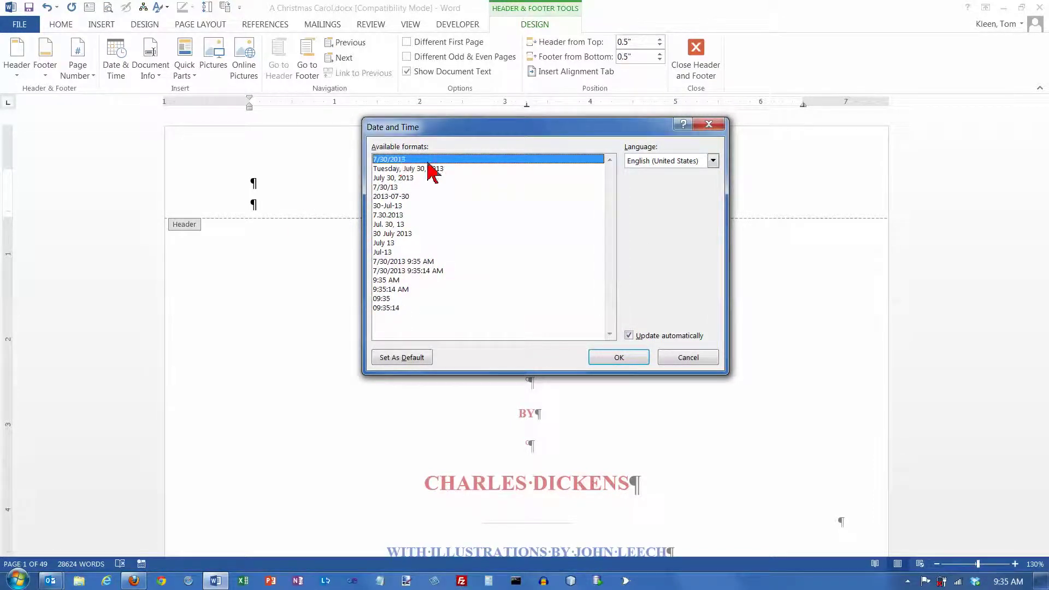
- Insert the date 7/30/2013 into the header with Update automatically ticked
click(629, 335)
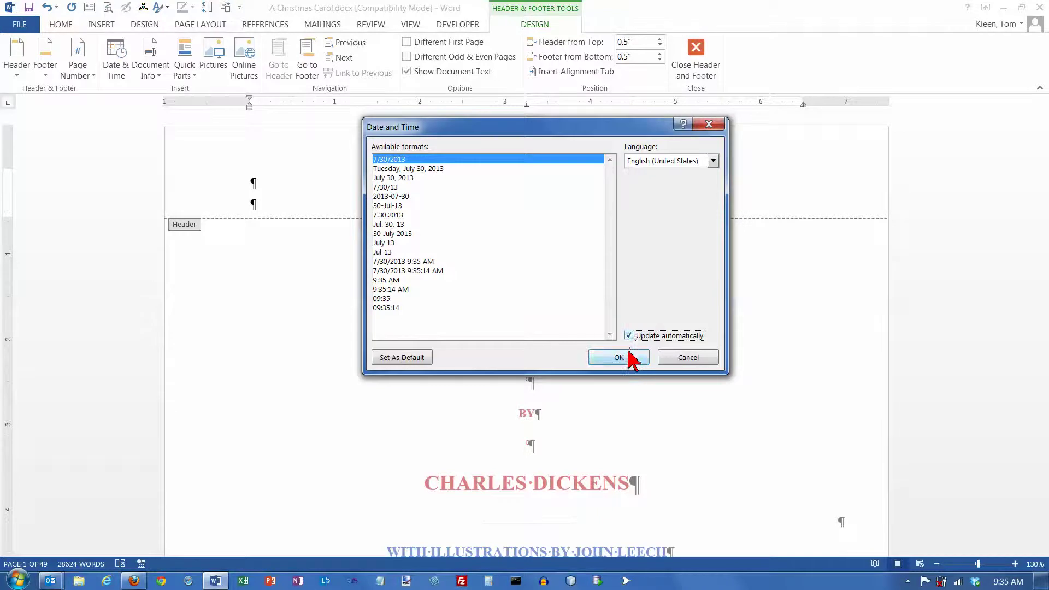
click(629, 358)
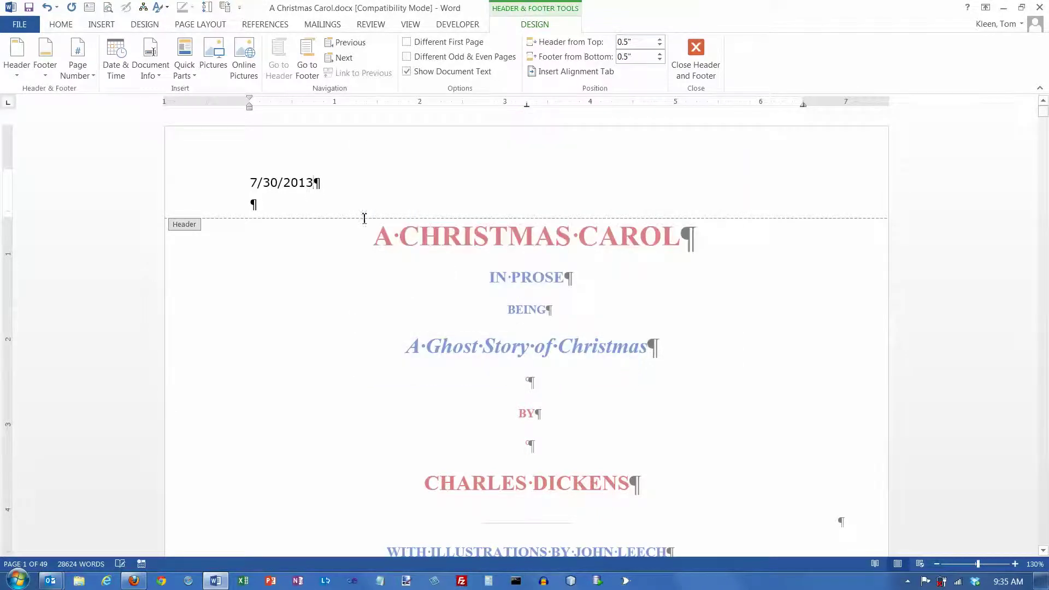
click(307, 184)
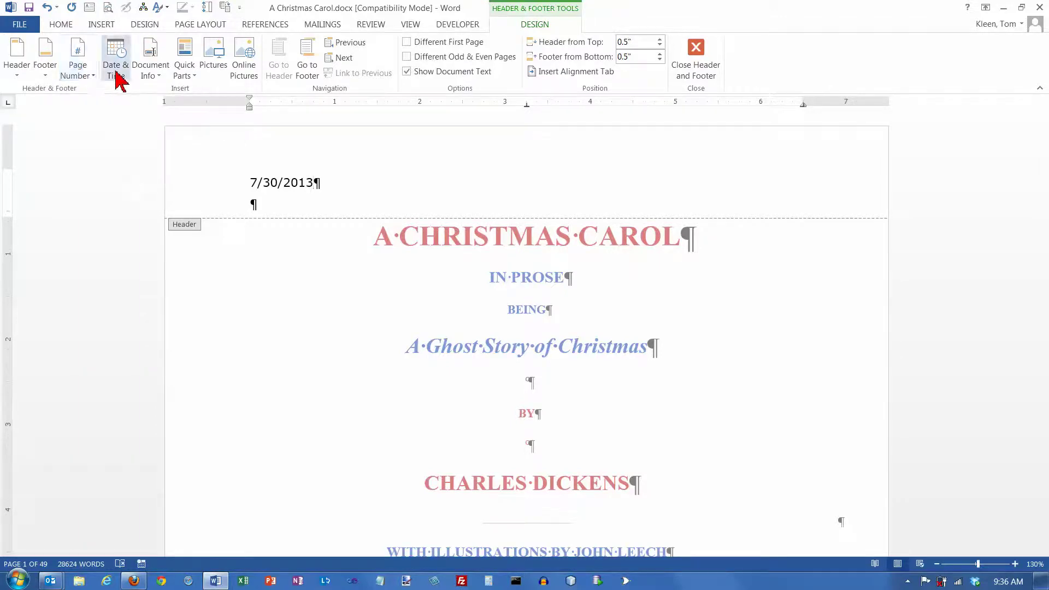
click(162, 83)
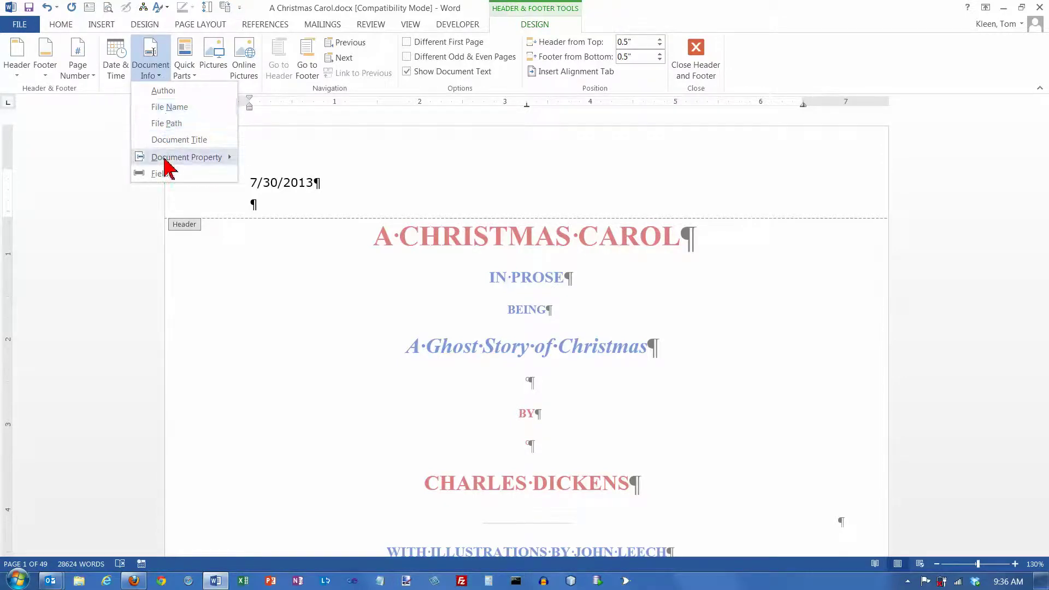
mouse_move(164, 158)
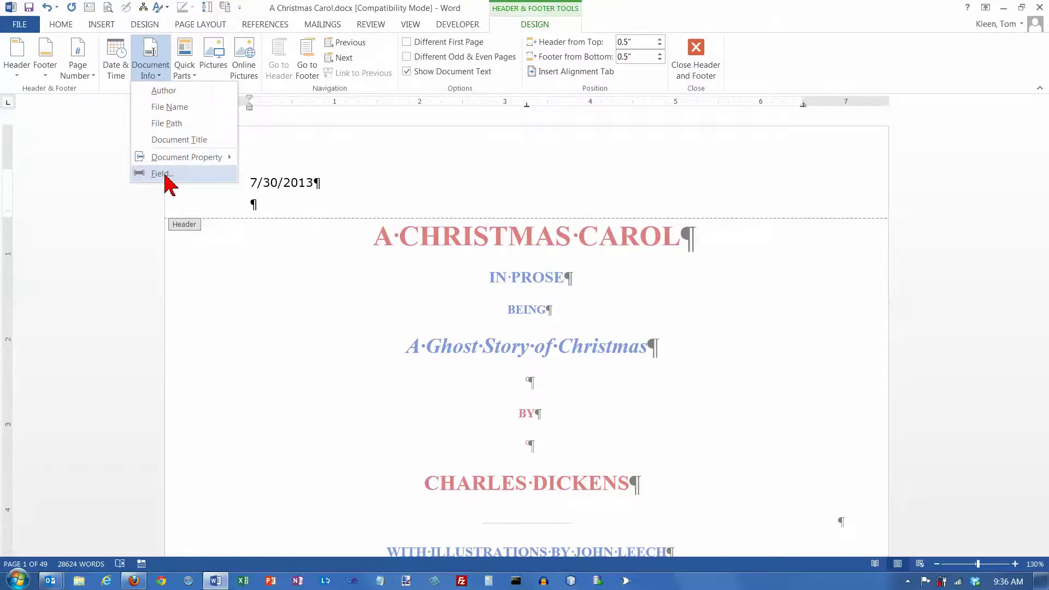
click(192, 77)
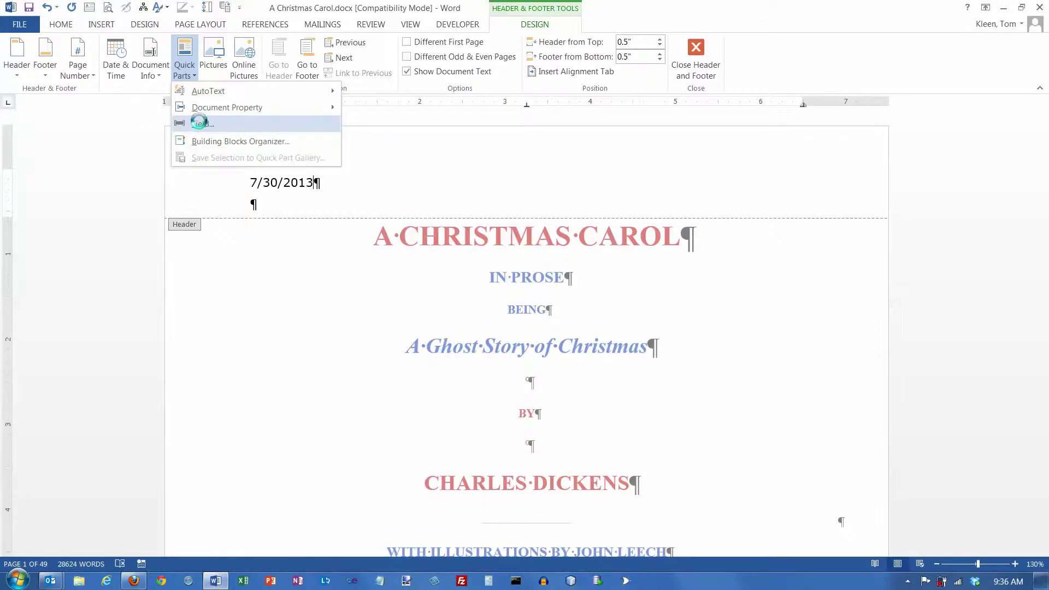
click(201, 124)
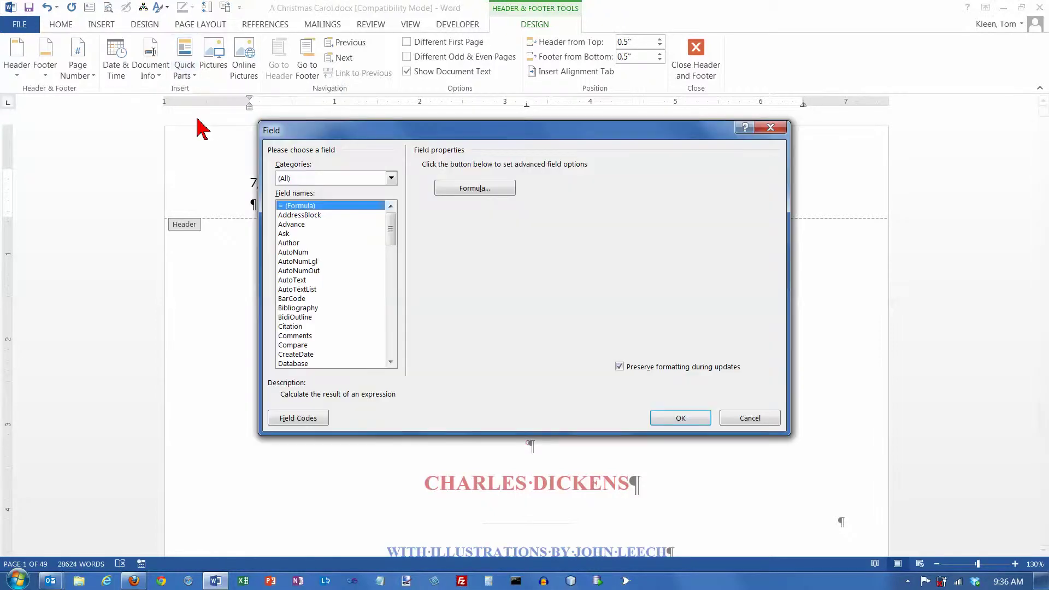
click(392, 346)
click(392, 346)
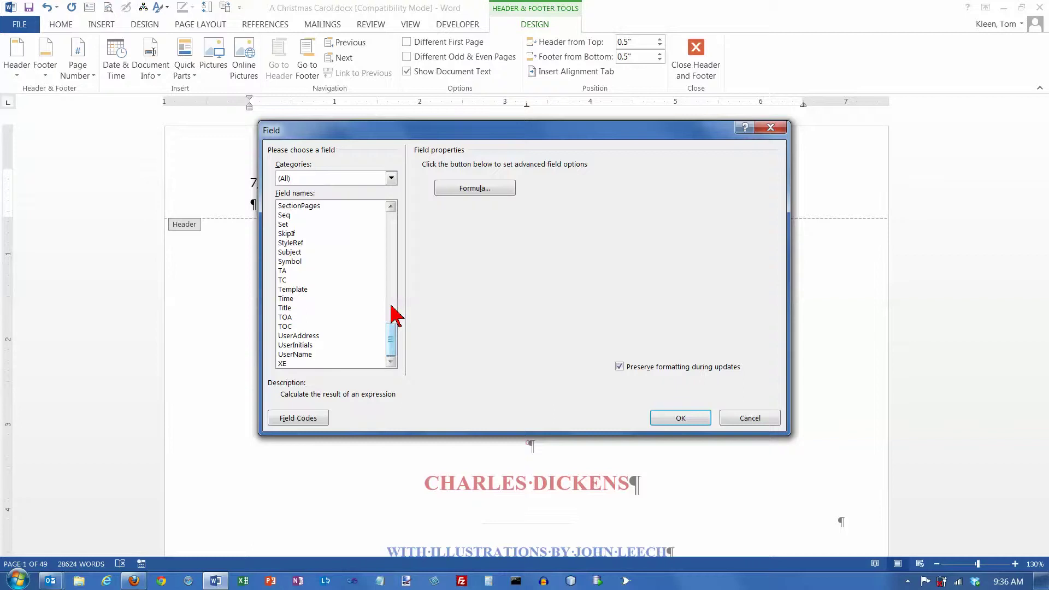
click(392, 229)
click(391, 228)
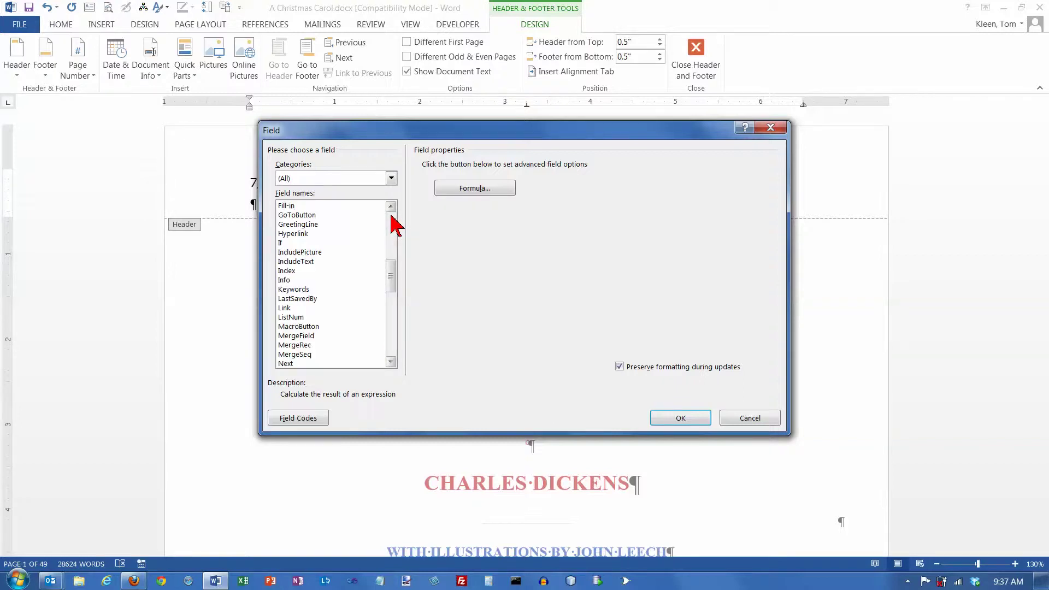
click(392, 221)
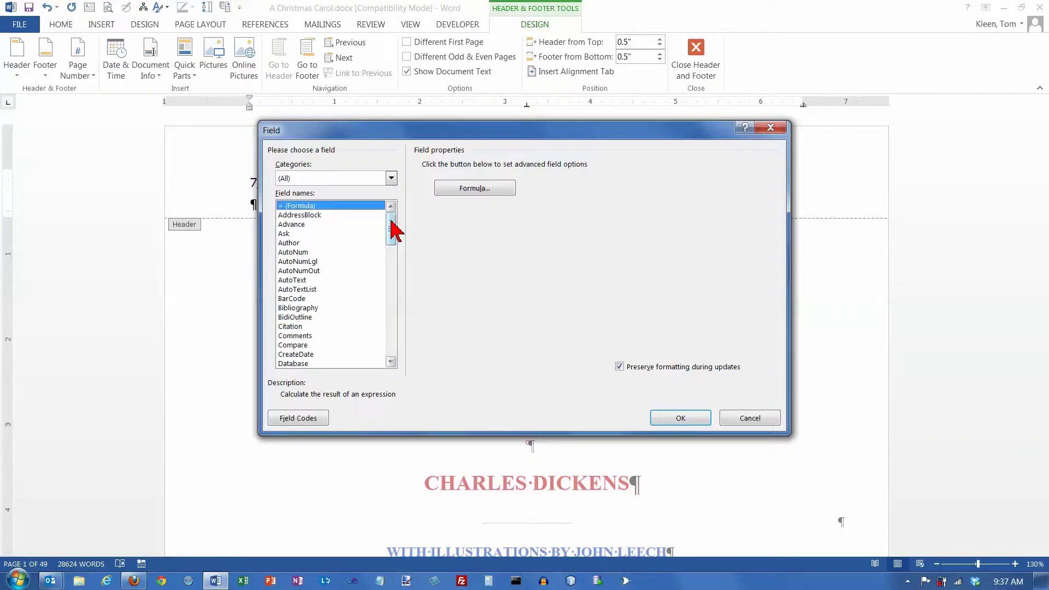
mouse_move(393, 228)
mouse_down()
mouse_move(394, 351)
mouse_move(391, 227)
mouse_move(391, 342)
mouse_move(395, 241)
mouse_up()
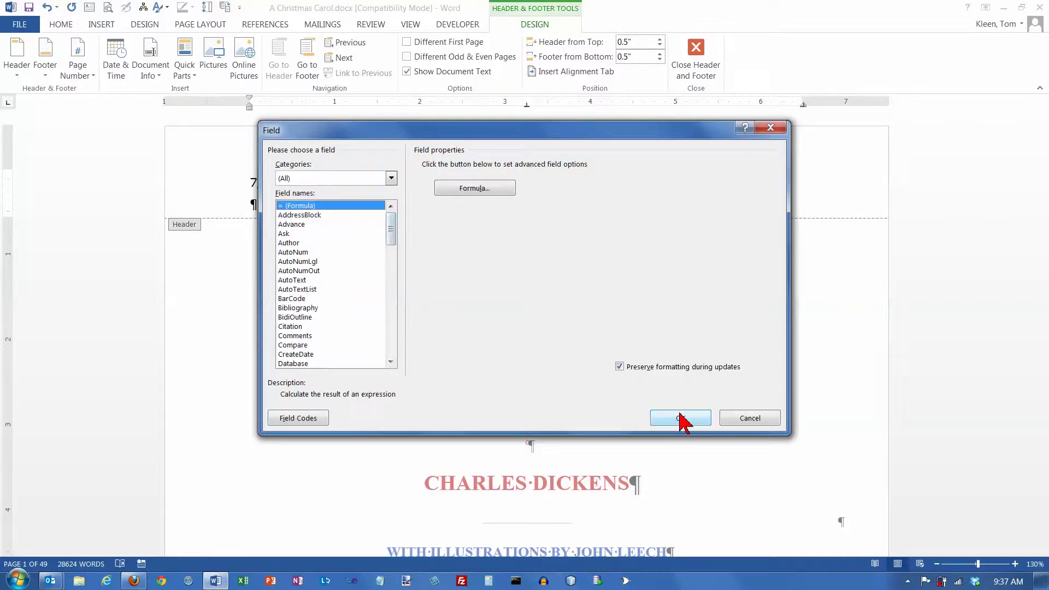
click(754, 422)
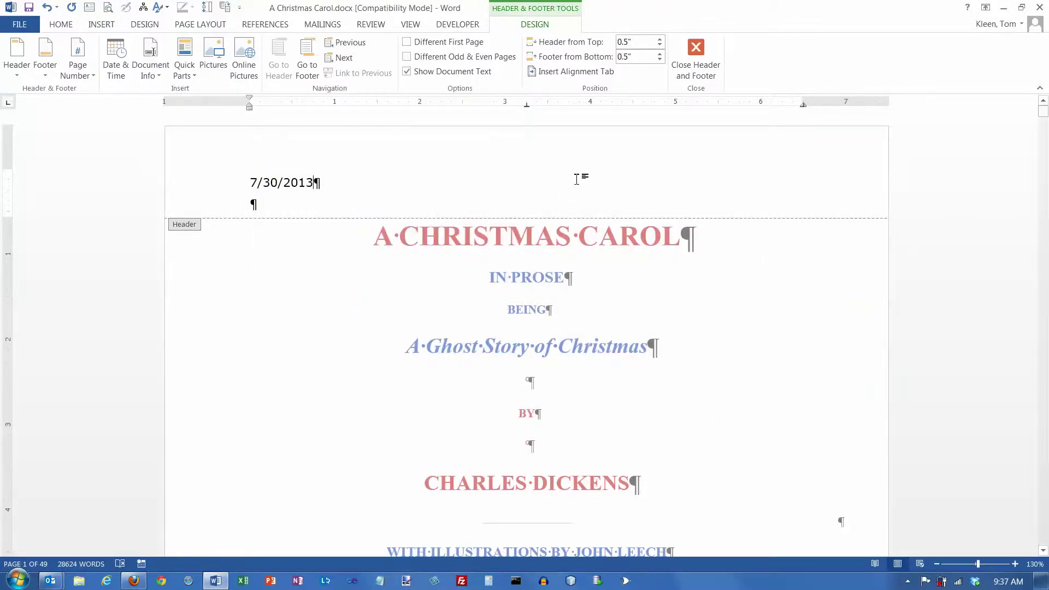
- Type the title 'A Christmas Carol' at the right tab stop of the header, after the date
key(Tab)
key(Tab)
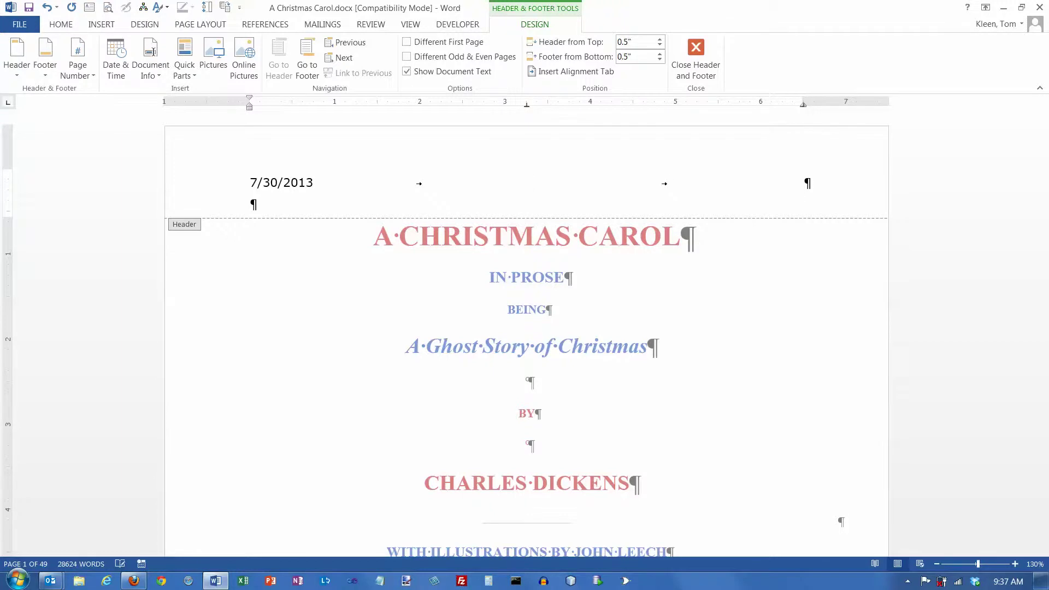
text(A Christmas Carol)
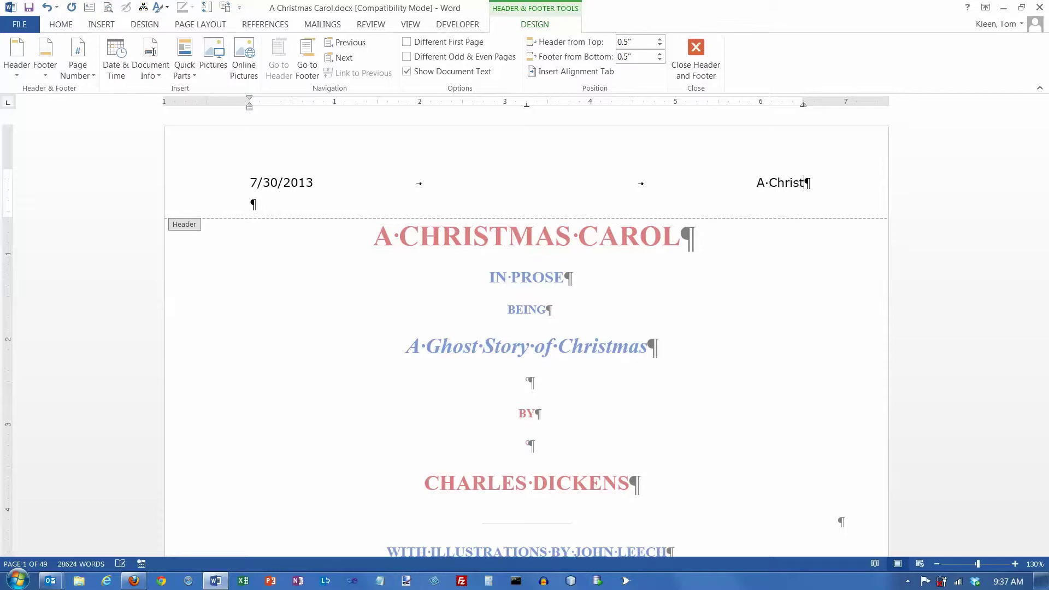